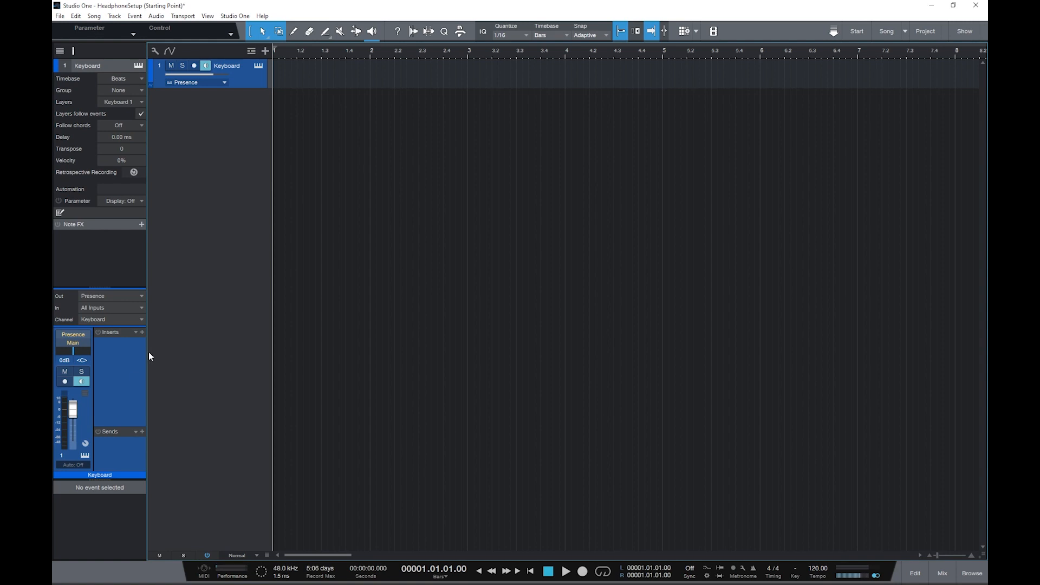
# - Add the PreSonus Tone Generator effect on a new audio track and pin its plug-in window open
pyautogui.click(207, 16)
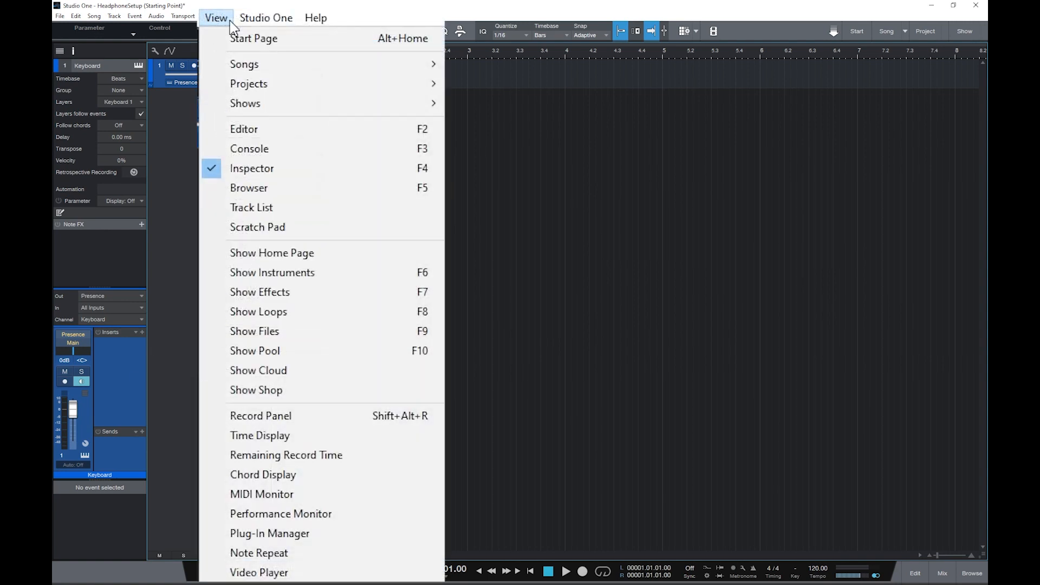
pyautogui.click(260, 292)
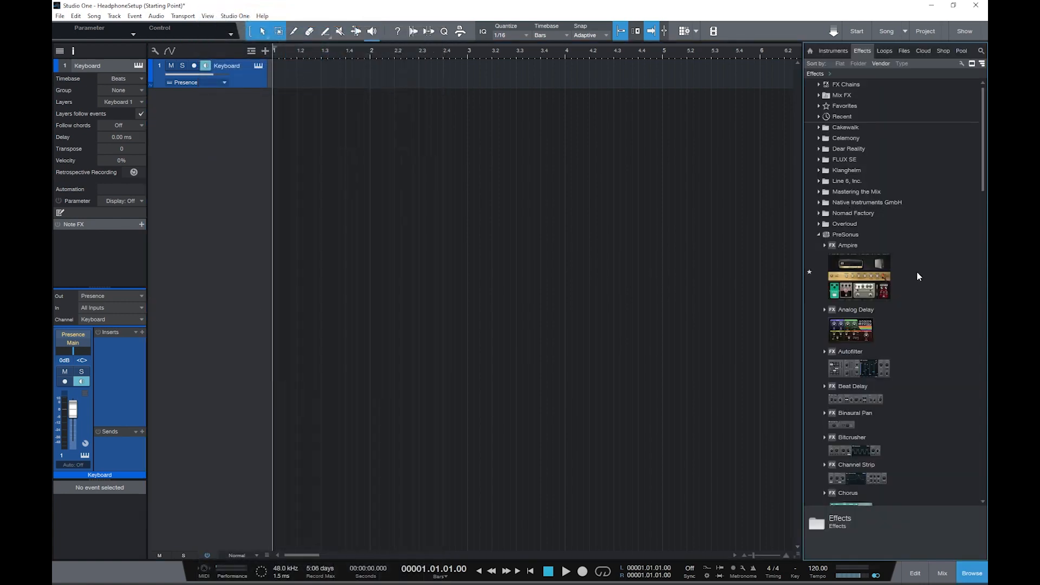
pyautogui.scroll(-10, 934, 268)
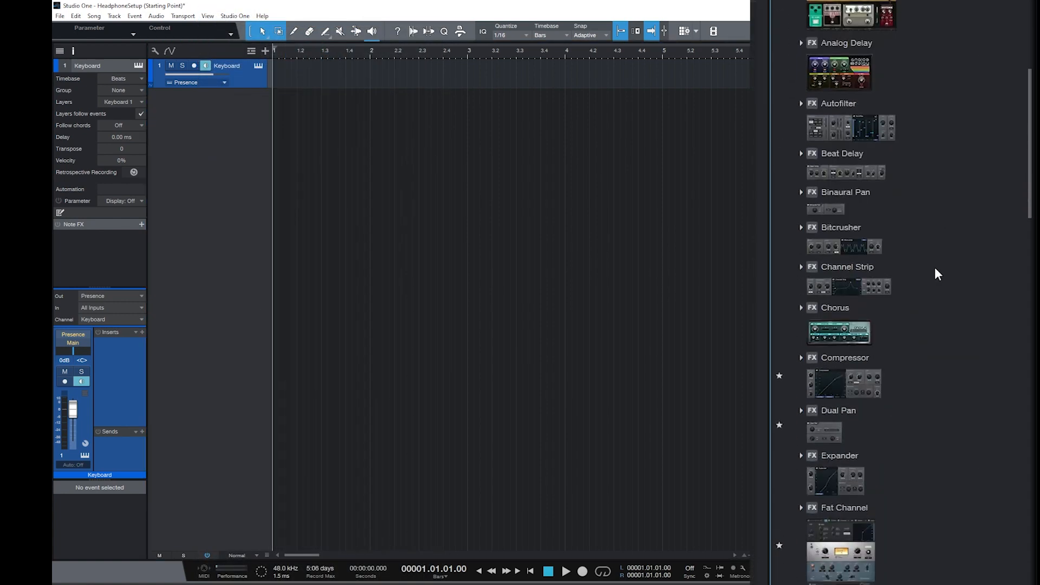
pyautogui.scroll(-15, 934, 268)
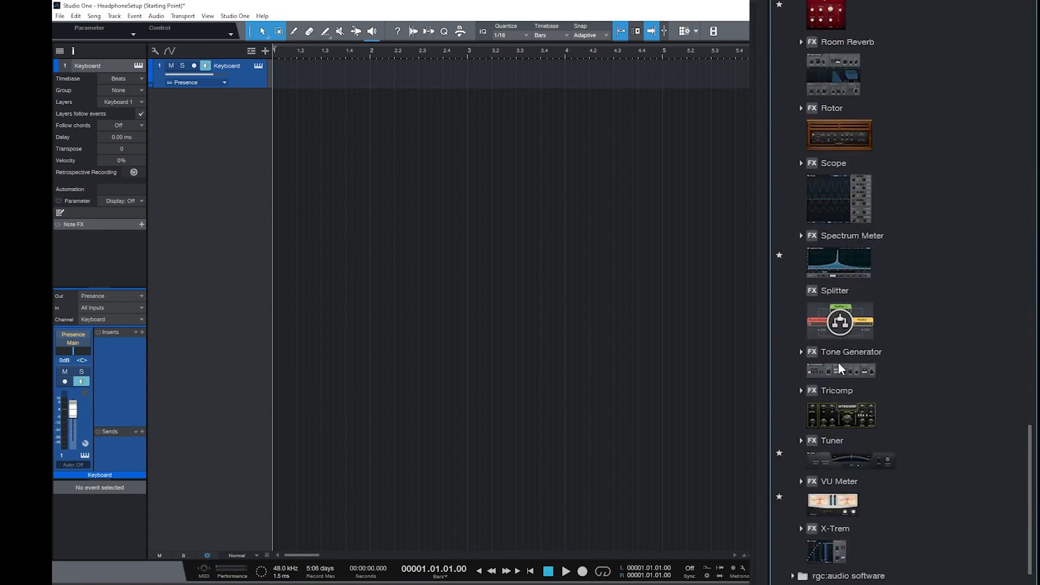
pyautogui.moveTo(840, 368); pyautogui.dragTo(466, 262)
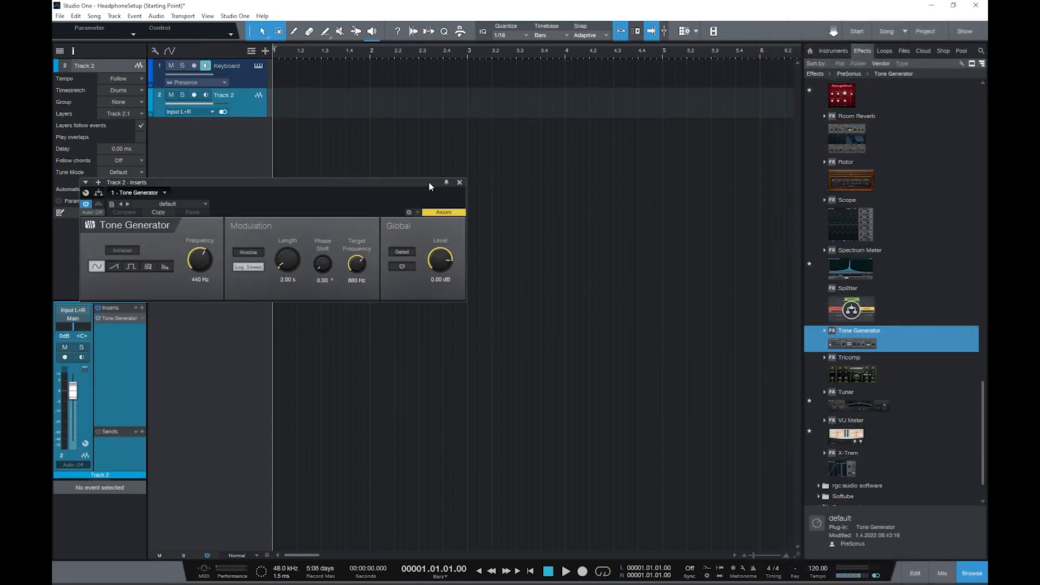
pyautogui.click(447, 181)
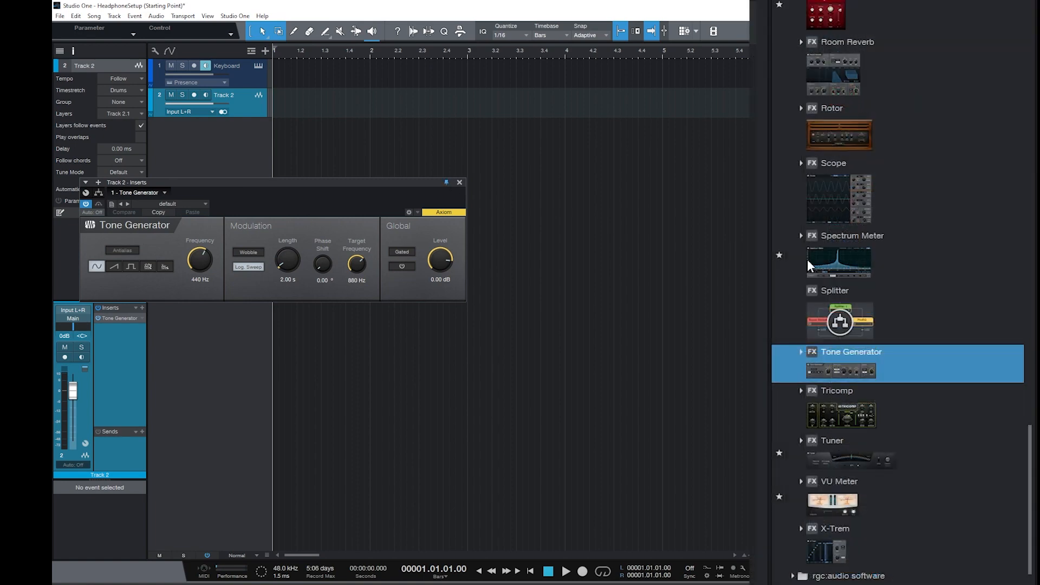
# - Insert the PreSonus Binaural Pan effect after the Tone Generator on Track 2, in its own plug-in window
pyautogui.scroll(10, 890, 307)
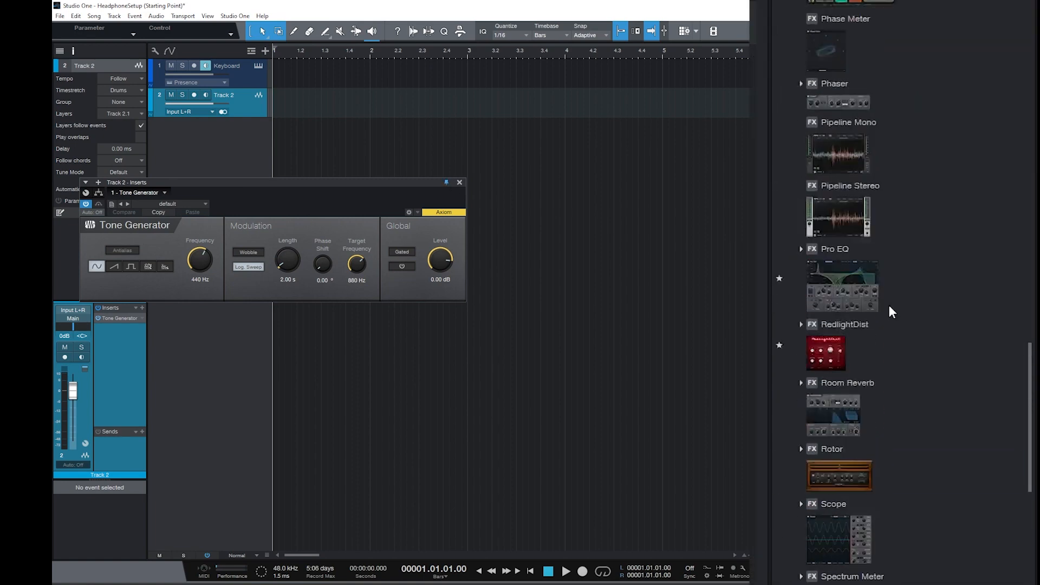
pyautogui.scroll(10, 888, 306)
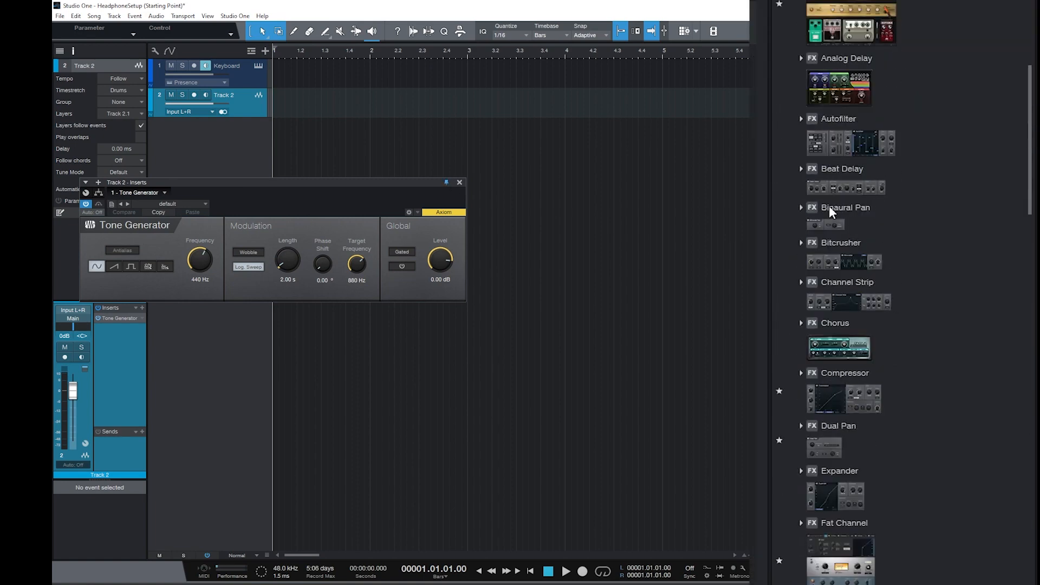
pyautogui.moveTo(830, 209); pyautogui.dragTo(520, 106)
pyautogui.click(679, 184)
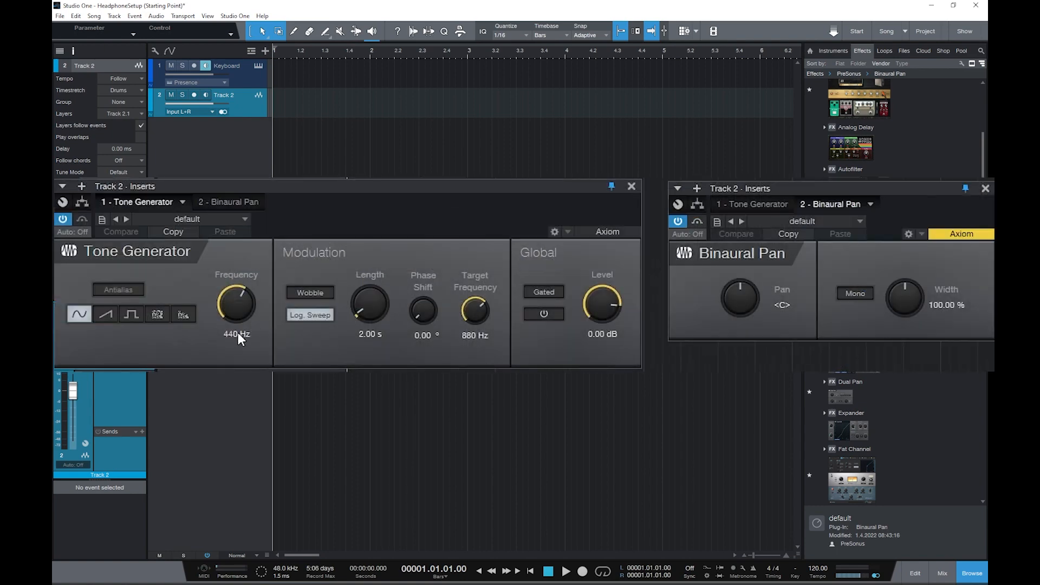
# - Set the Tone Generator's level to -28.08 dB and activate its 440 Hz test tone
pyautogui.click(607, 299)
pyautogui.scroll(-10, 605, 294)
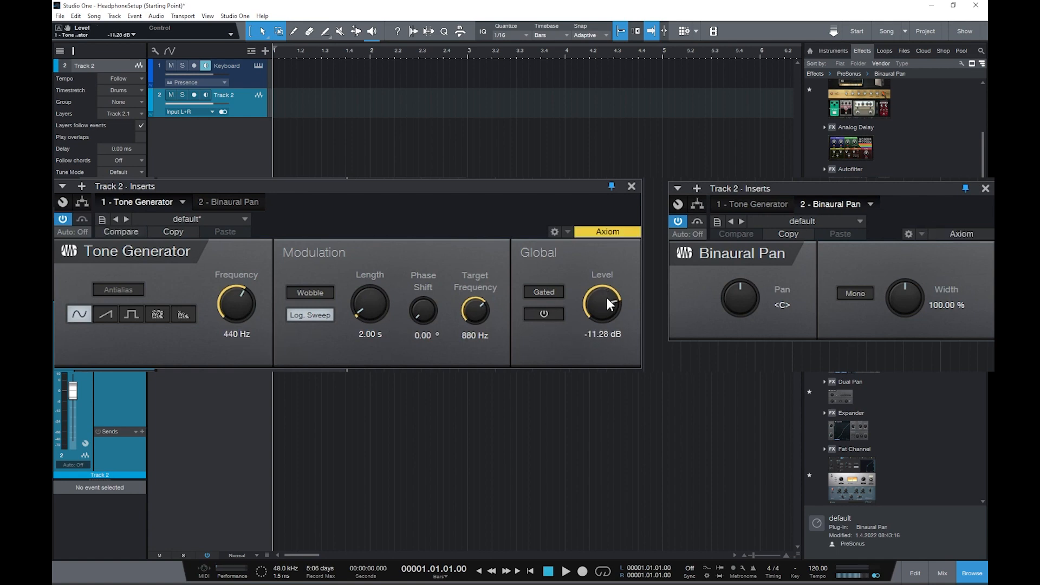
pyautogui.scroll(-3, 606, 295)
pyautogui.click(530, 317)
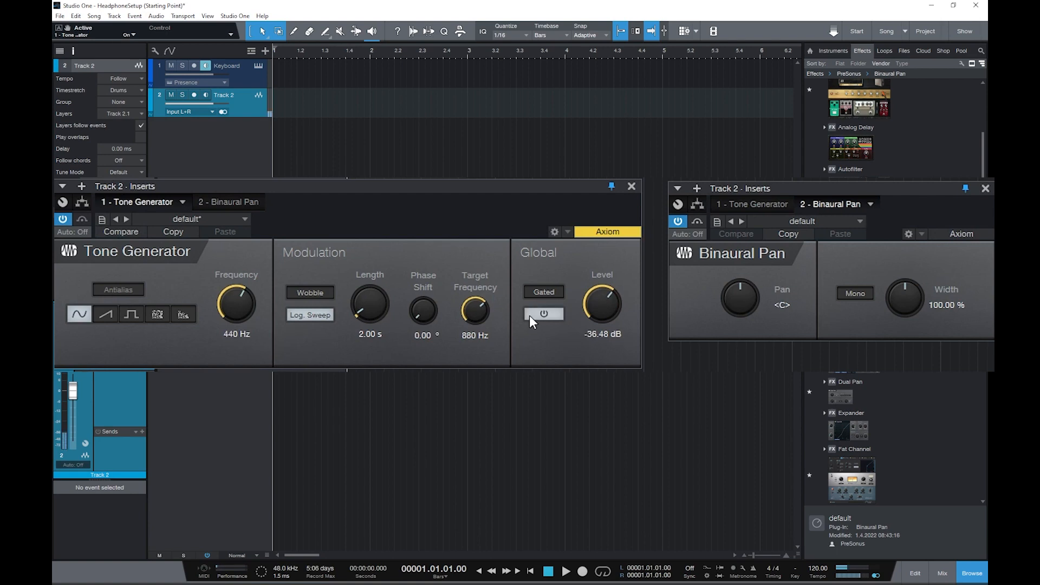
pyautogui.scroll(3, 615, 298)
# - Adjust the Binaural Pan's pan position to either side of centre, ending at 55% R
pyautogui.scroll(1, 615, 299)
pyautogui.scroll(-1, 751, 294)
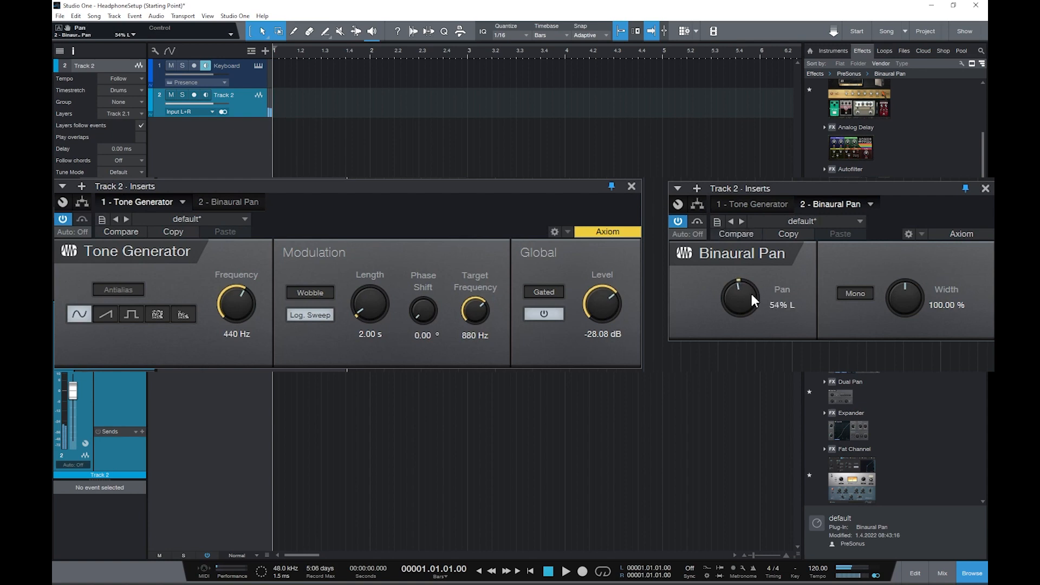
pyautogui.scroll(2, 751, 299)
pyautogui.scroll(-1, 751, 295)
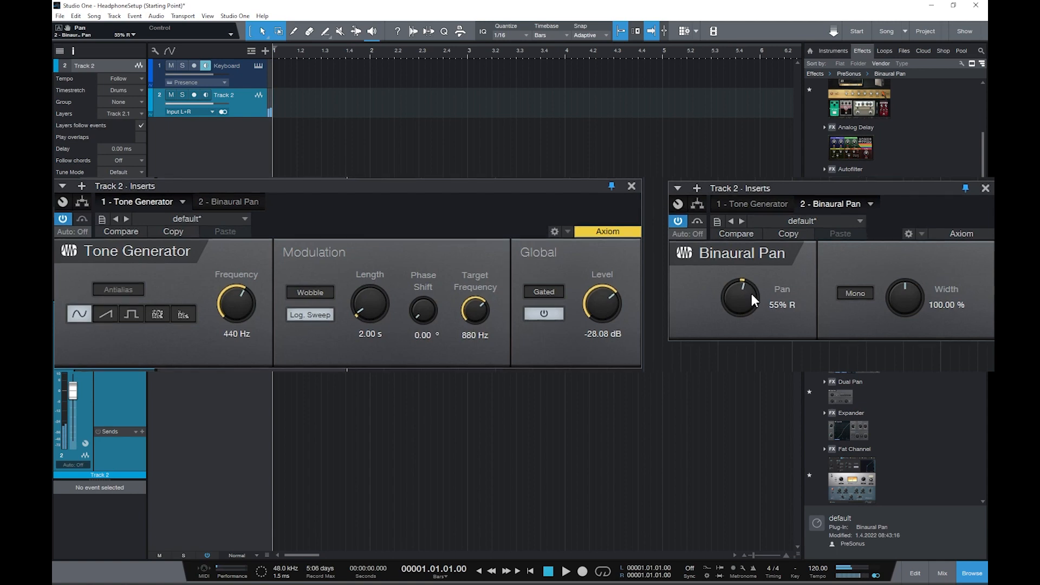
# - Bypass and re-enable Binaural Pan to compare the tone's position, and switch the test tone off
pyautogui.click(678, 222)
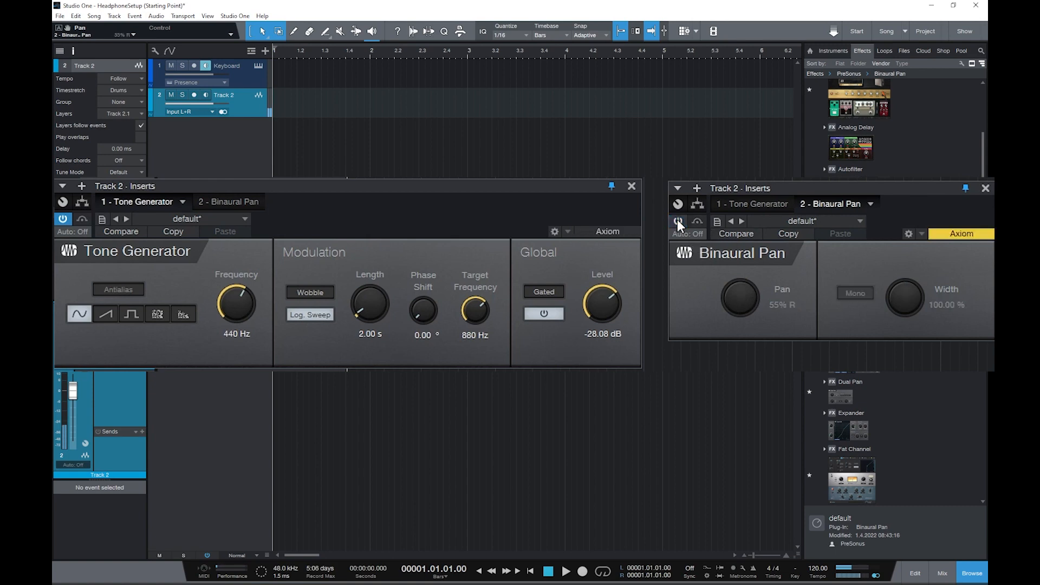
pyautogui.click(677, 220)
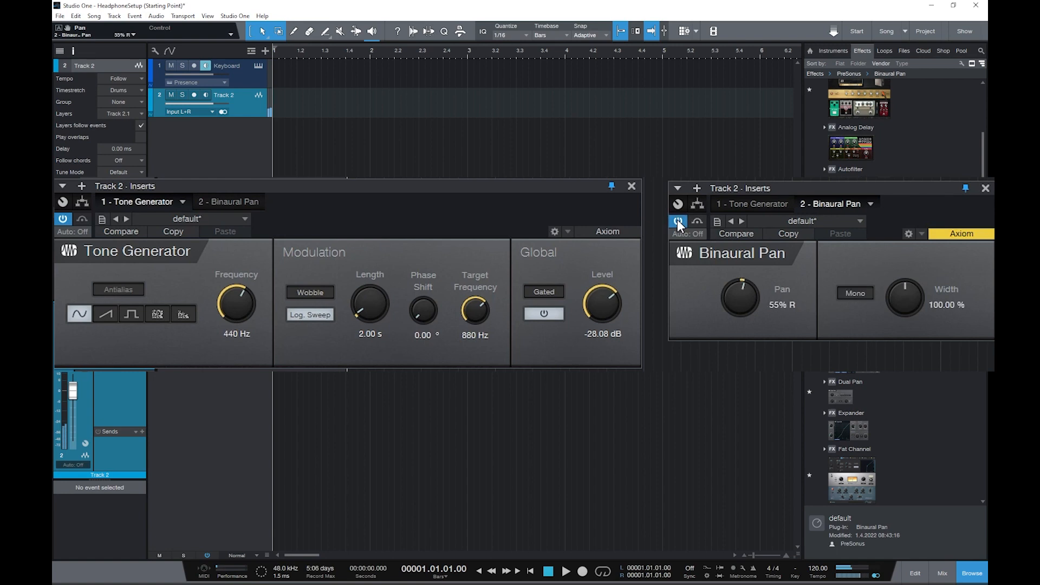
pyautogui.click(542, 313)
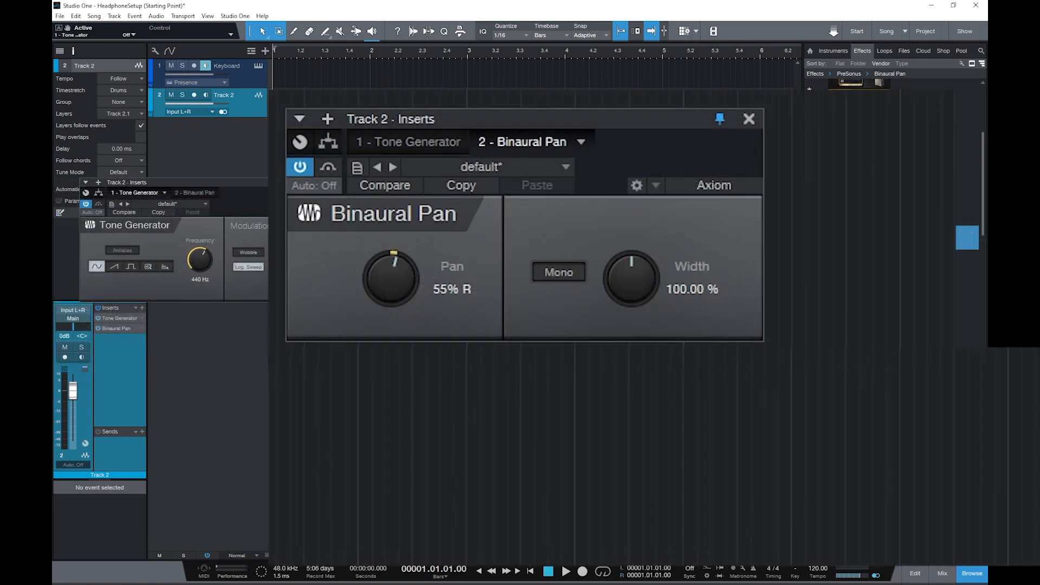
# - Store the Binaural Pan settings as a preset named "Headphone Correction"
pyautogui.click(368, 166)
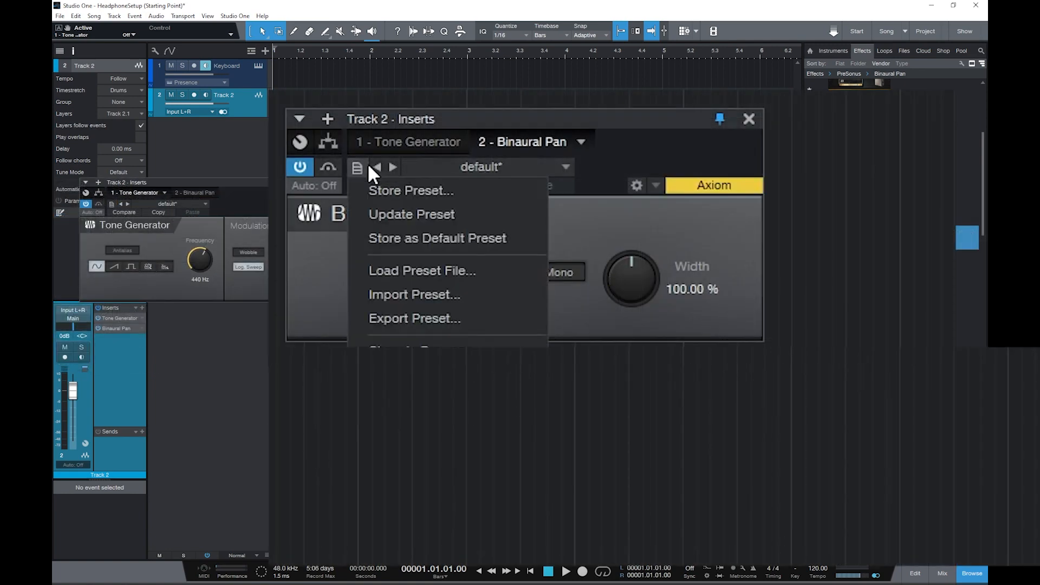
pyautogui.click(400, 185)
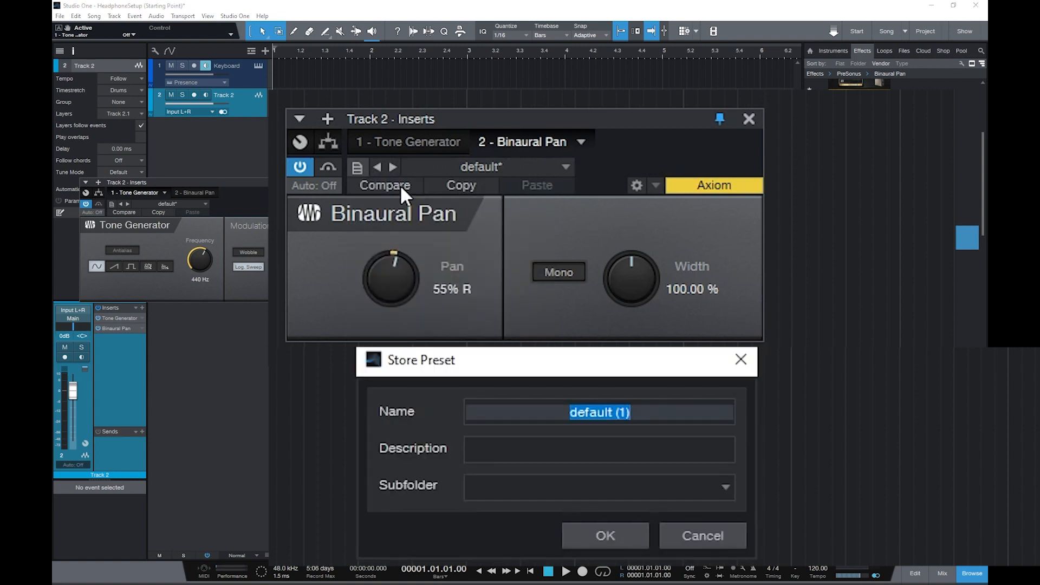
pyautogui.write('Headphone Correction')
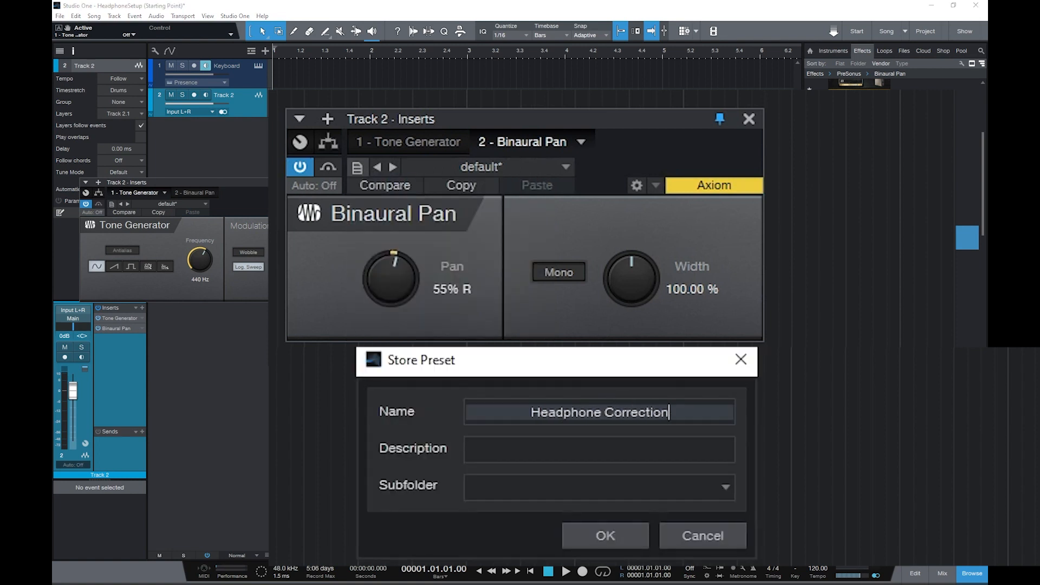
pyautogui.press('Return')
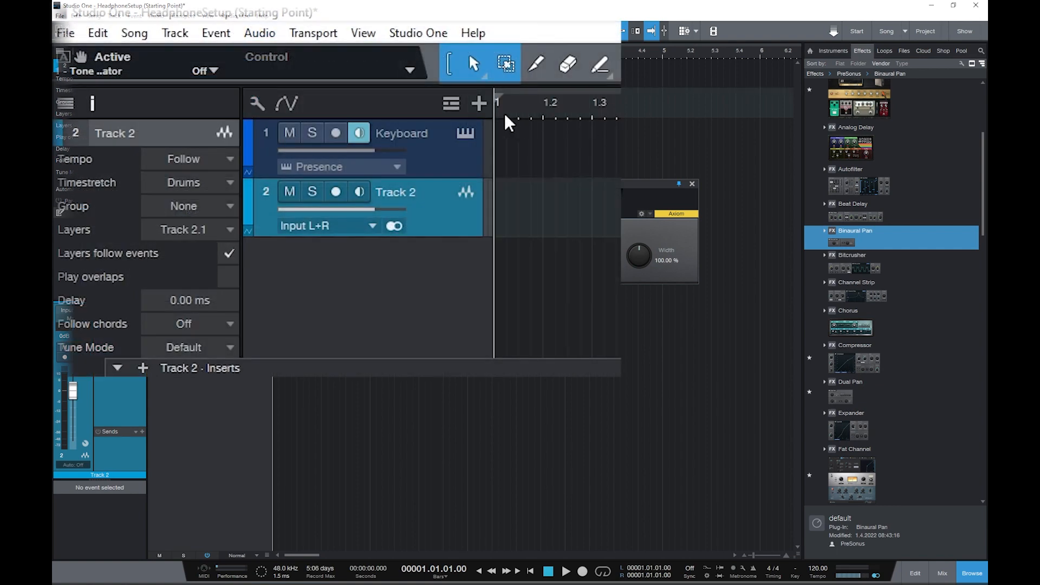
# - Show the mixing console, move the Tone Generator window clear of it and enable the Listen Bus in the console options
pyautogui.click(357, 34)
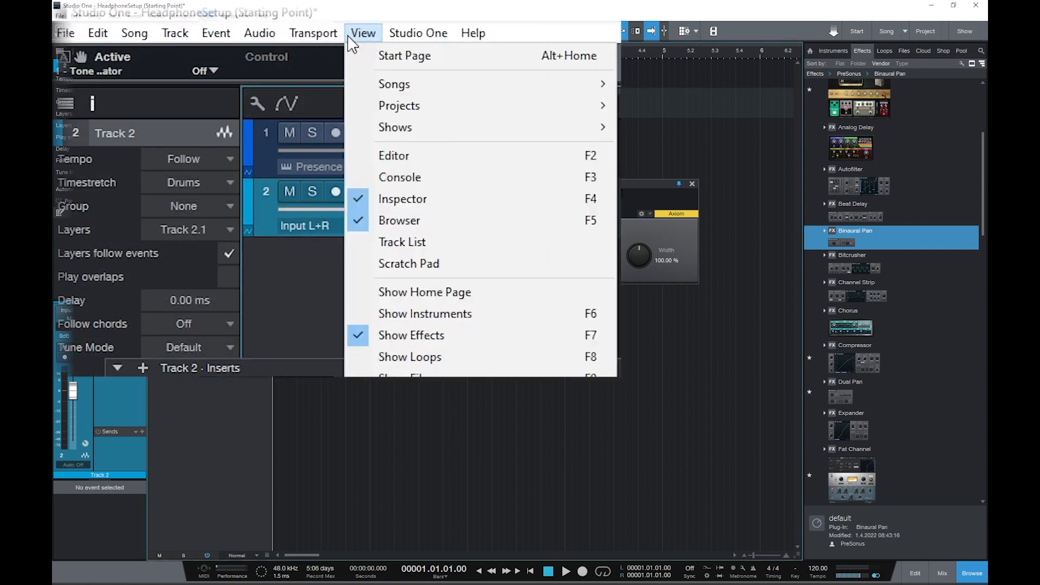
pyautogui.click(420, 174)
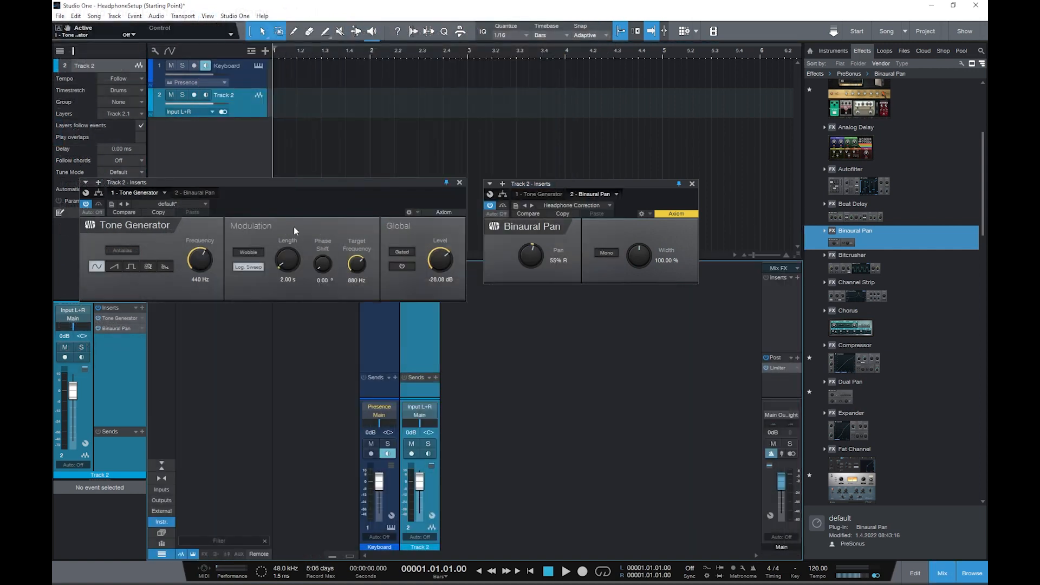
pyautogui.moveTo(314, 181); pyautogui.dragTo(308, 125)
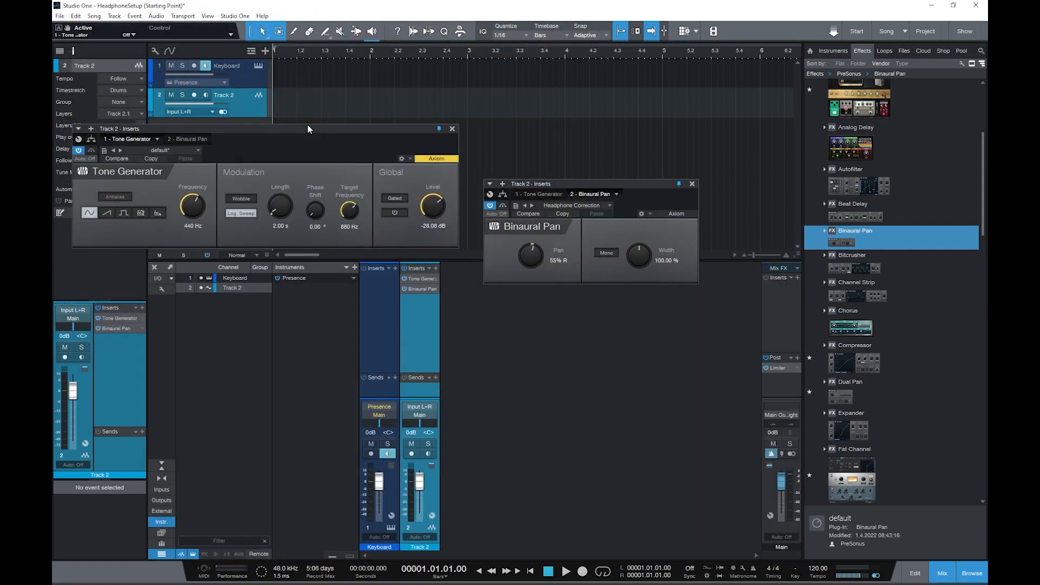
pyautogui.click(161, 289)
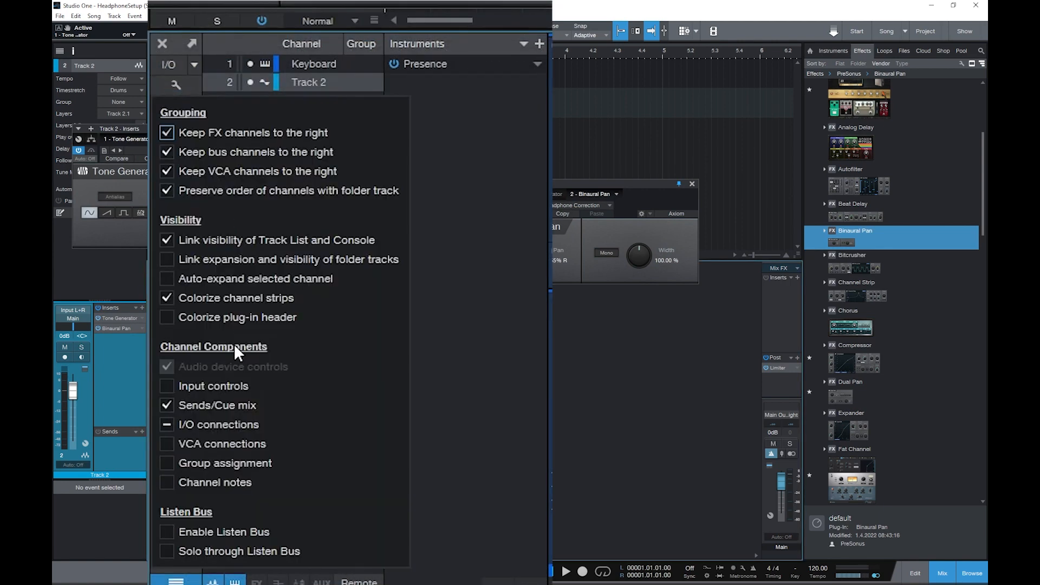
pyautogui.click(163, 531)
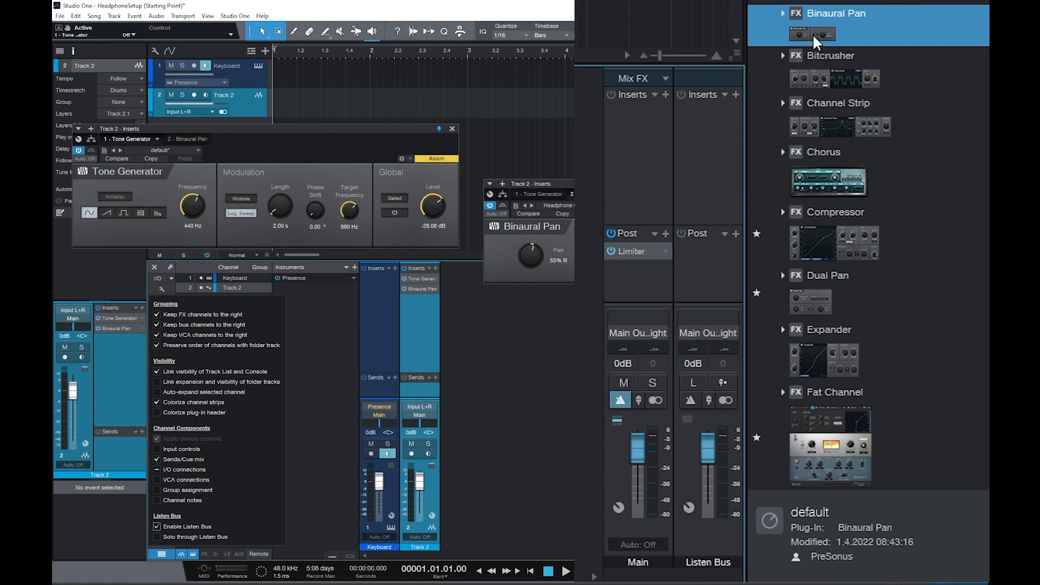
# - Insert the Binaural Pan preset "Headphone Correction" in the Post section of the Listen Bus channel
pyautogui.click(779, 13)
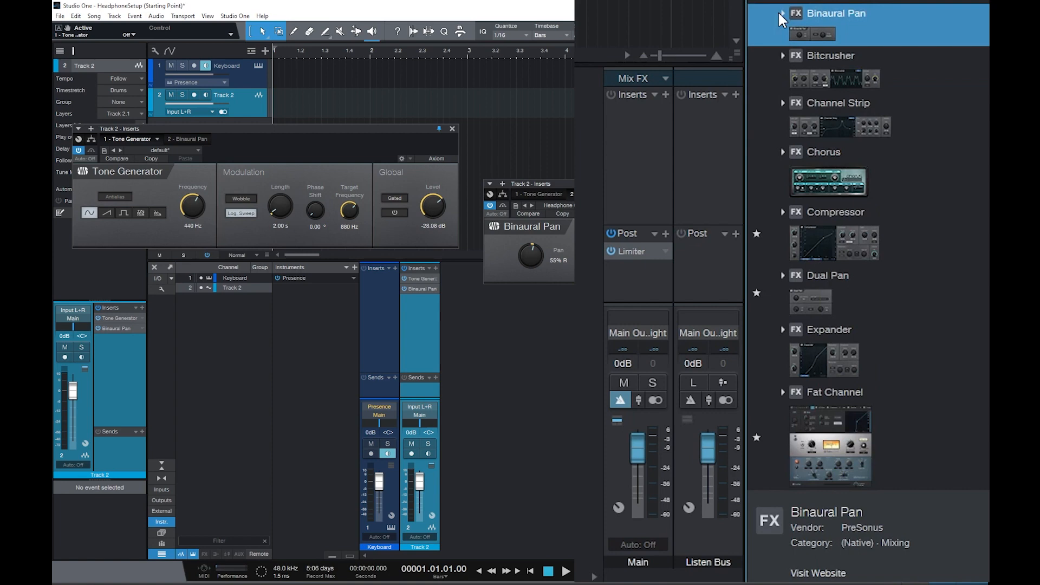
pyautogui.click(780, 13)
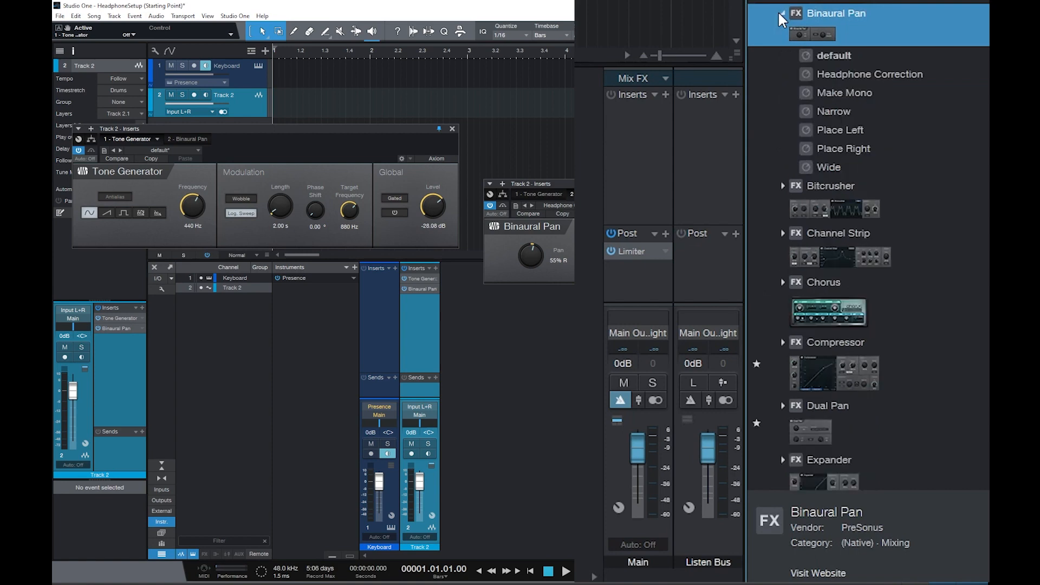
pyautogui.moveTo(832, 75); pyautogui.dragTo(700, 253)
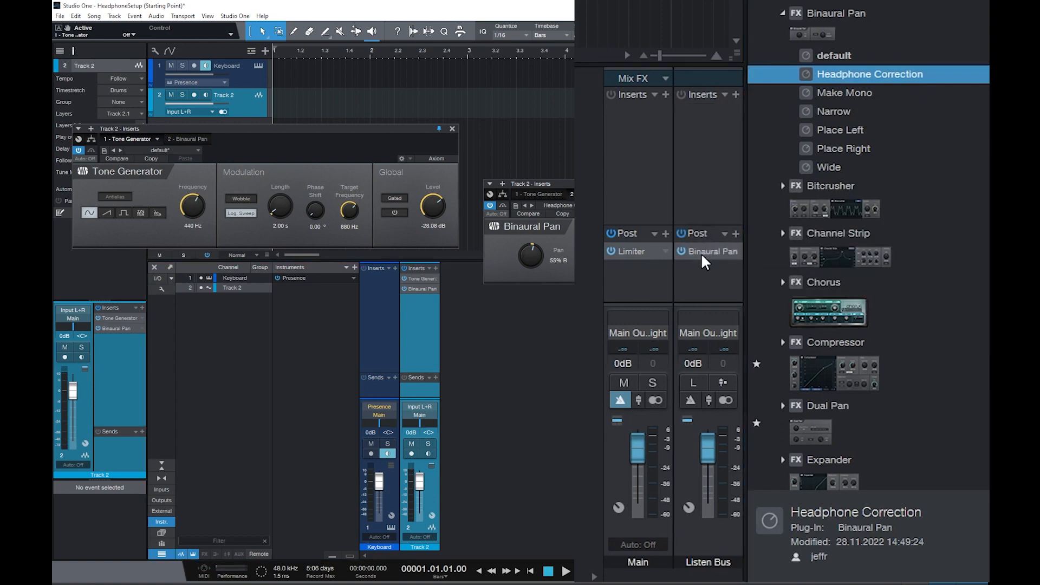
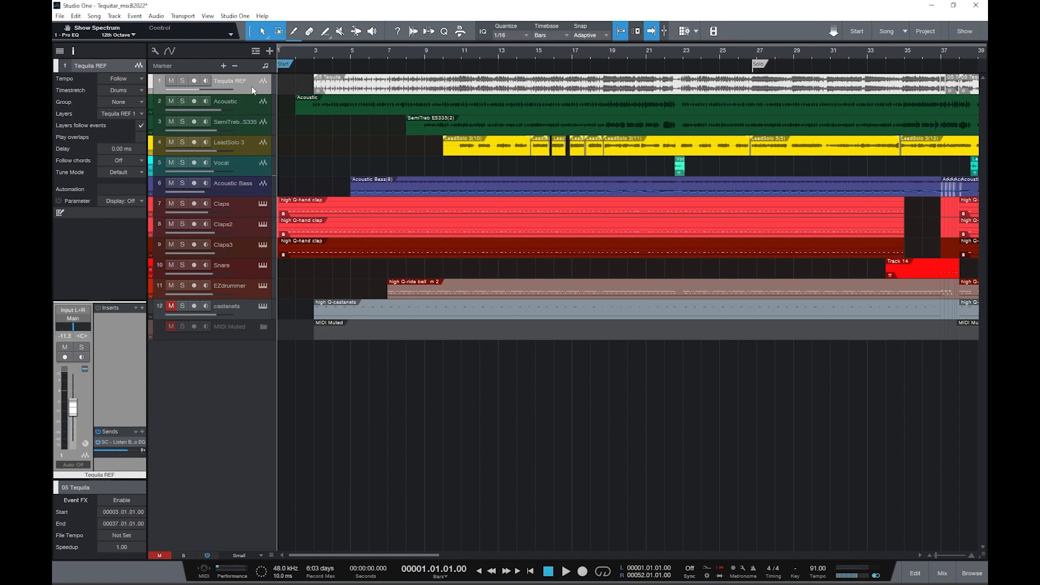
# - Mute the Tequila REF track in the Tequitar_mixB2022 song and show the mixing console
pyautogui.click(182, 82)
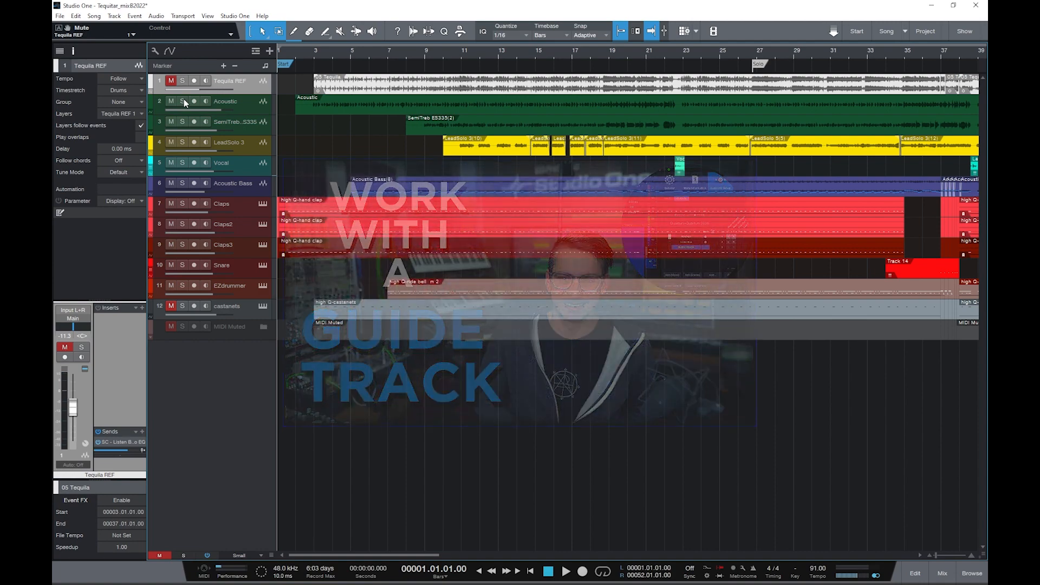
pyautogui.click(212, 16)
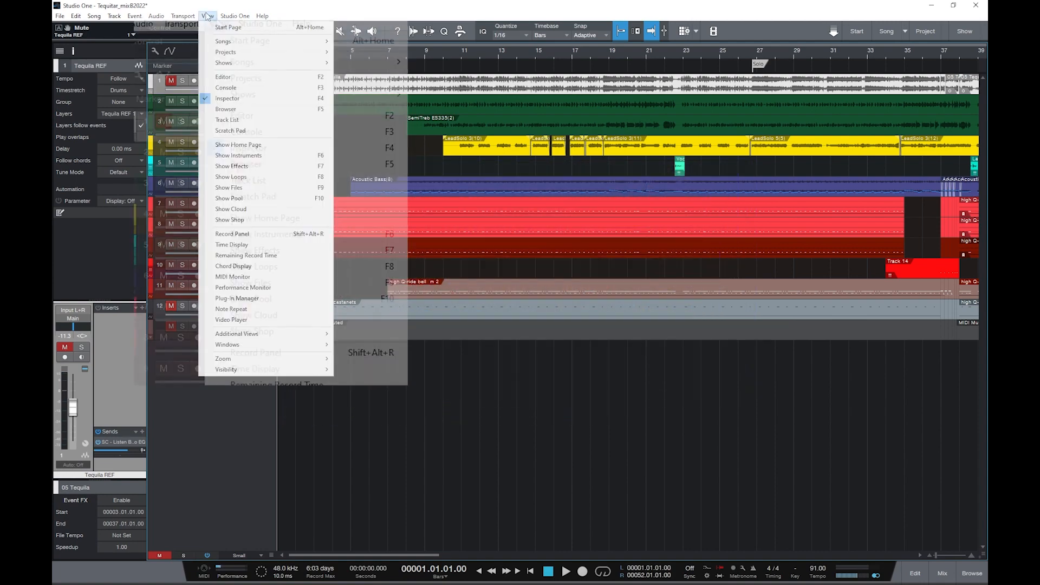
pyautogui.click(257, 137)
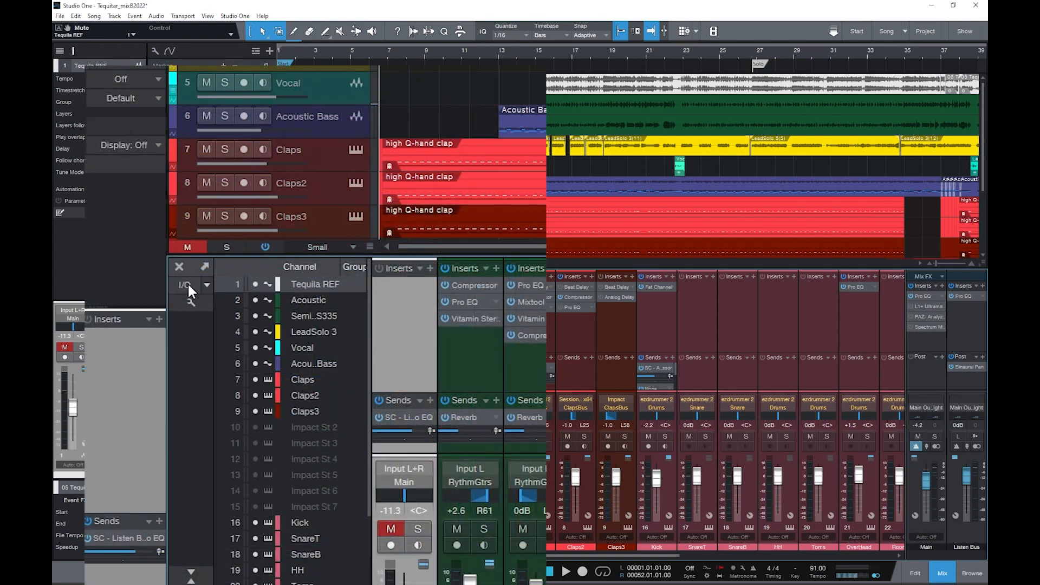
# - Add a new stereo output in the song's Audio I/O Setup
pyautogui.click(186, 286)
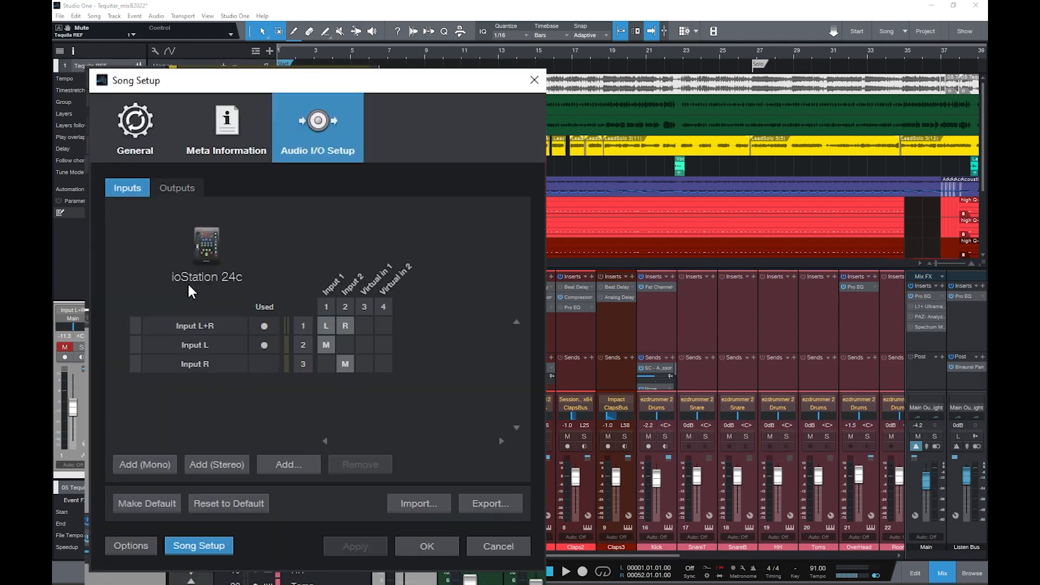
pyautogui.click(178, 190)
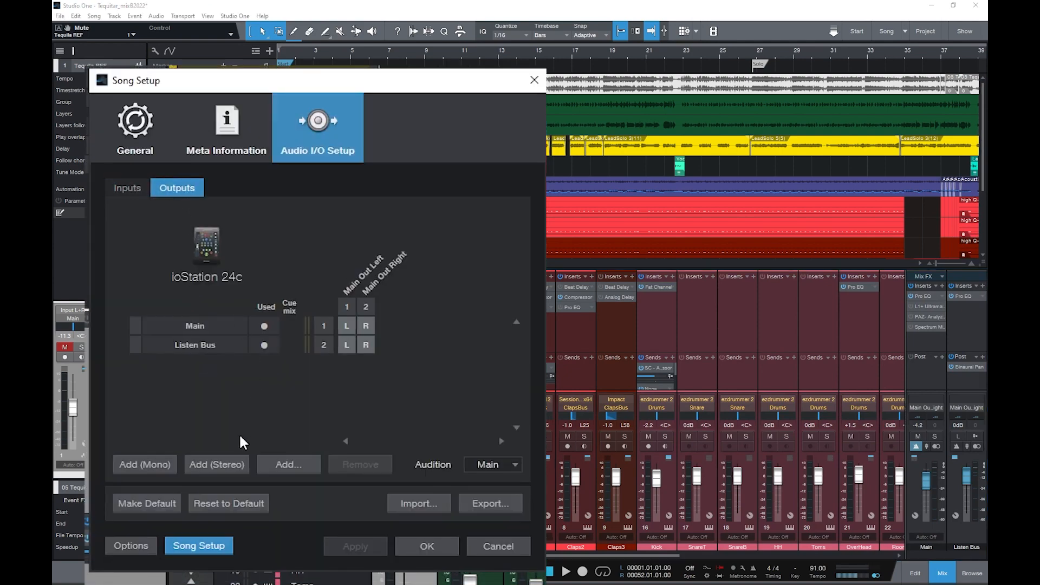
pyautogui.click(217, 463)
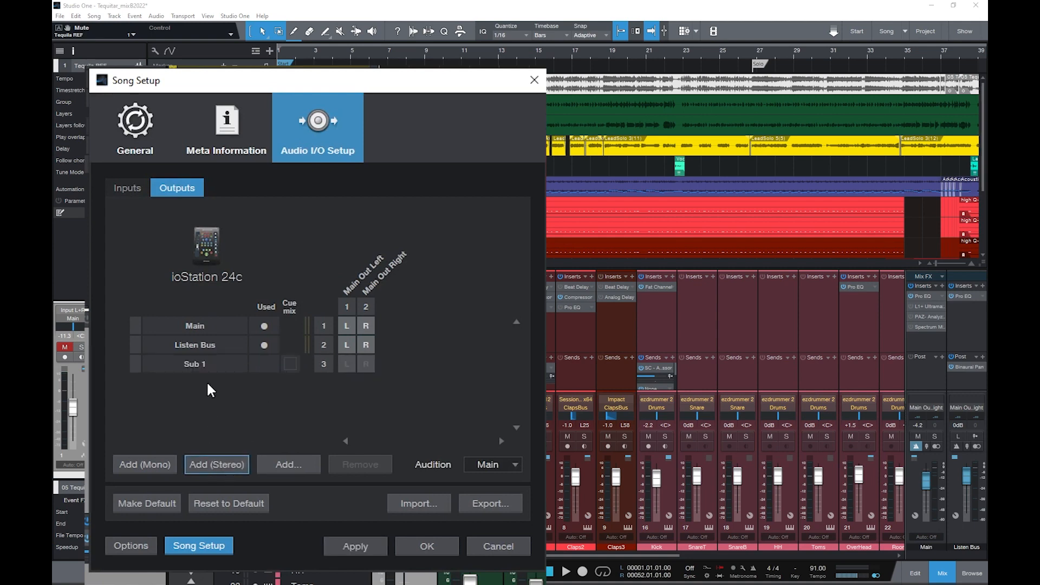
# - Rename the new stereo output REF, accept the song setup and widen the console's output section to reveal the REF channel
pyautogui.doubleClick(205, 362)
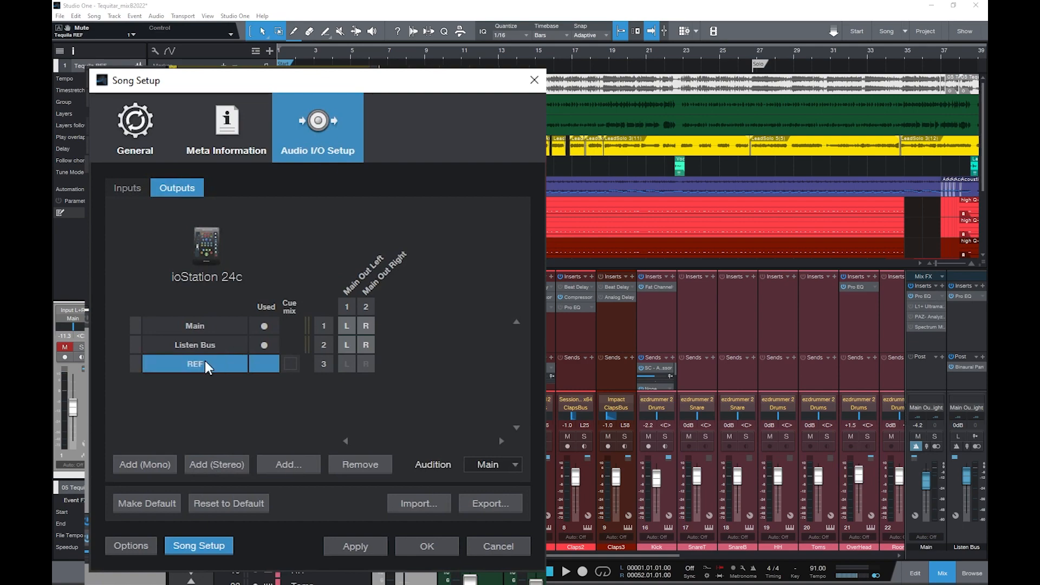
pyautogui.click(431, 544)
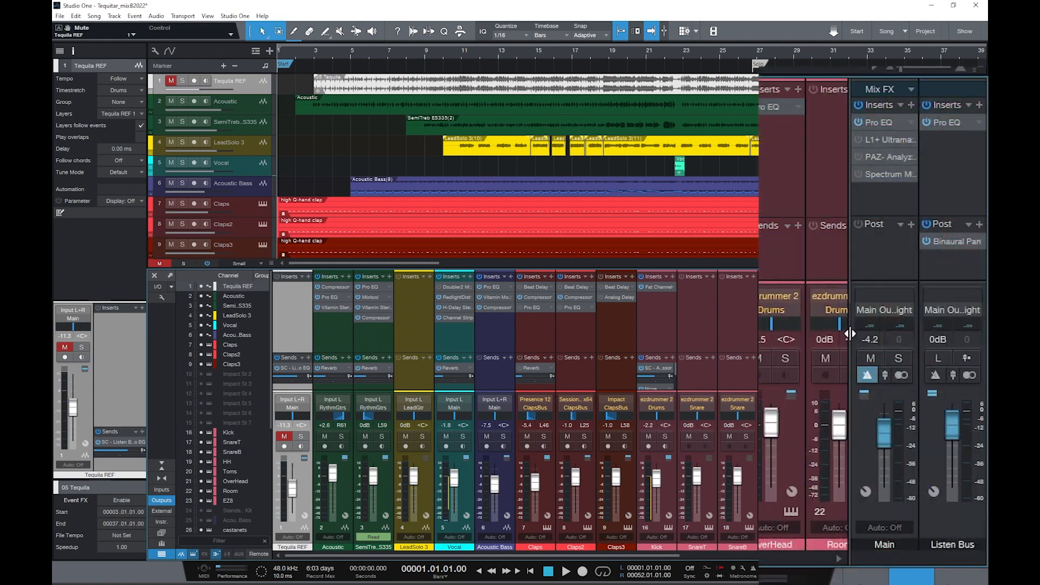
pyautogui.moveTo(849, 334); pyautogui.dragTo(772, 338)
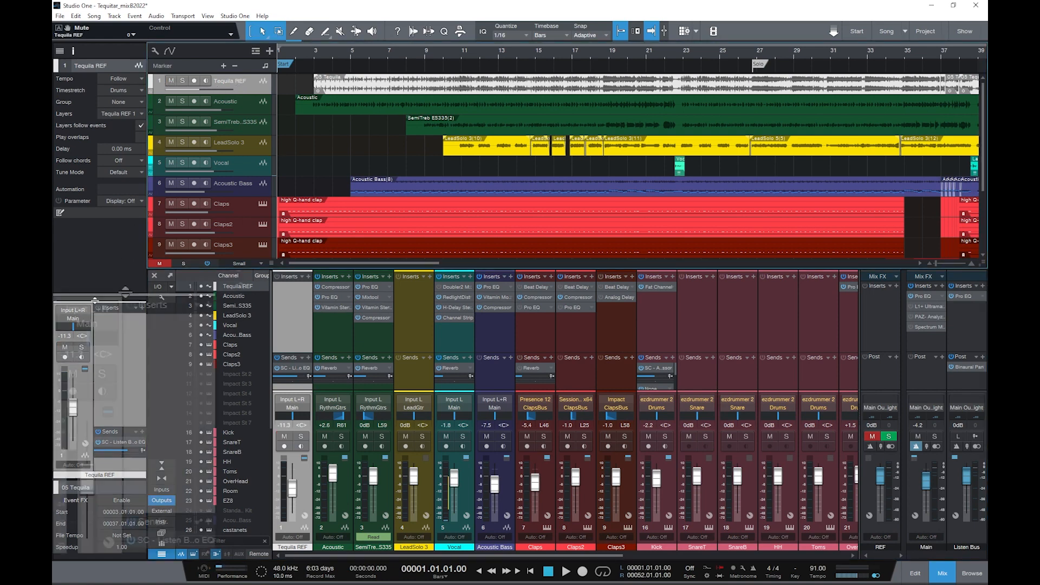
# - Route the Tequila REF channel to the REF output and toggle the REF output's solo while the song plays
pyautogui.click(85, 317)
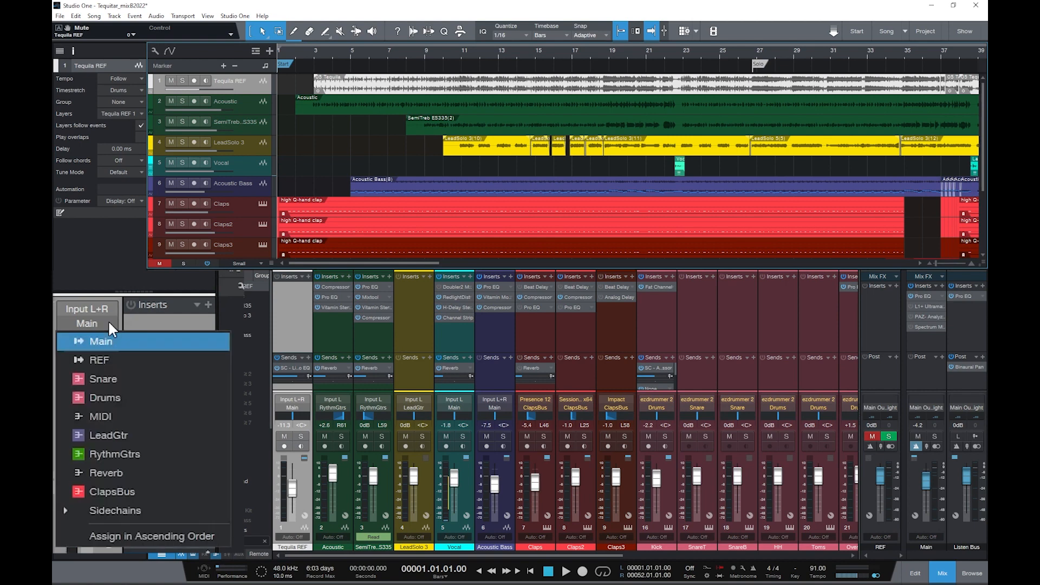
pyautogui.click(114, 370)
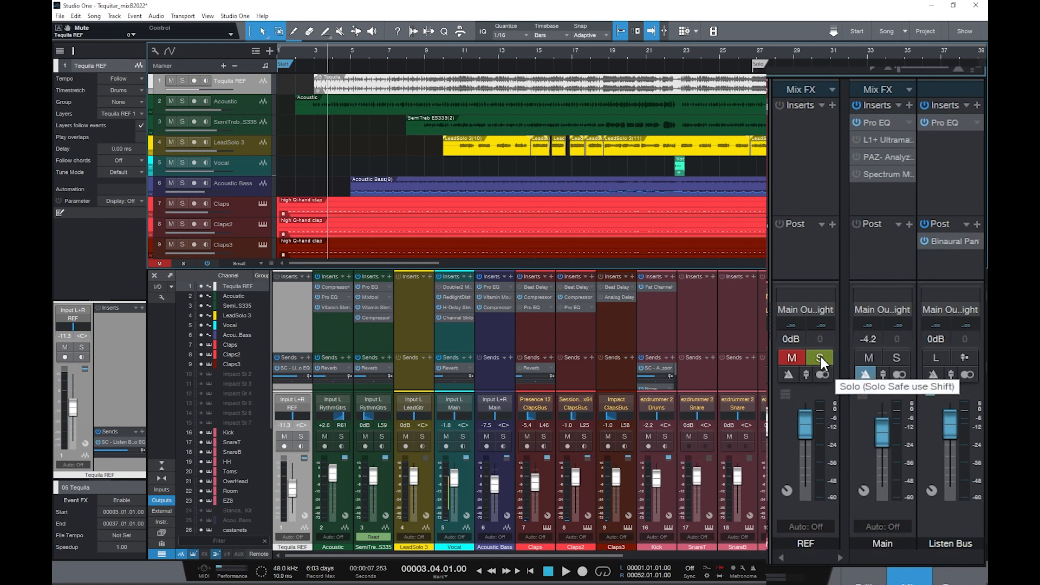
pyautogui.press('space')
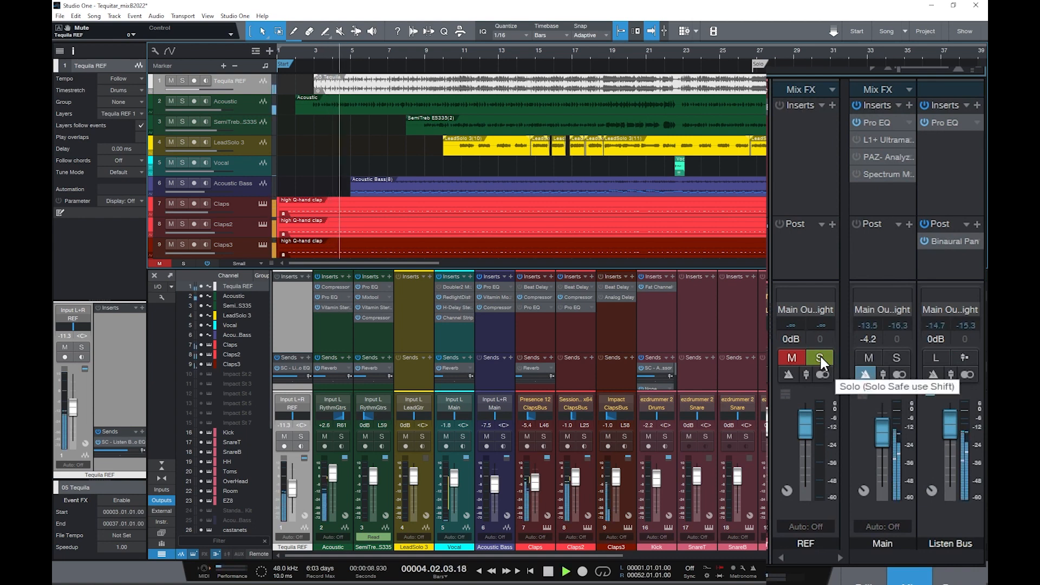
pyautogui.click(820, 356)
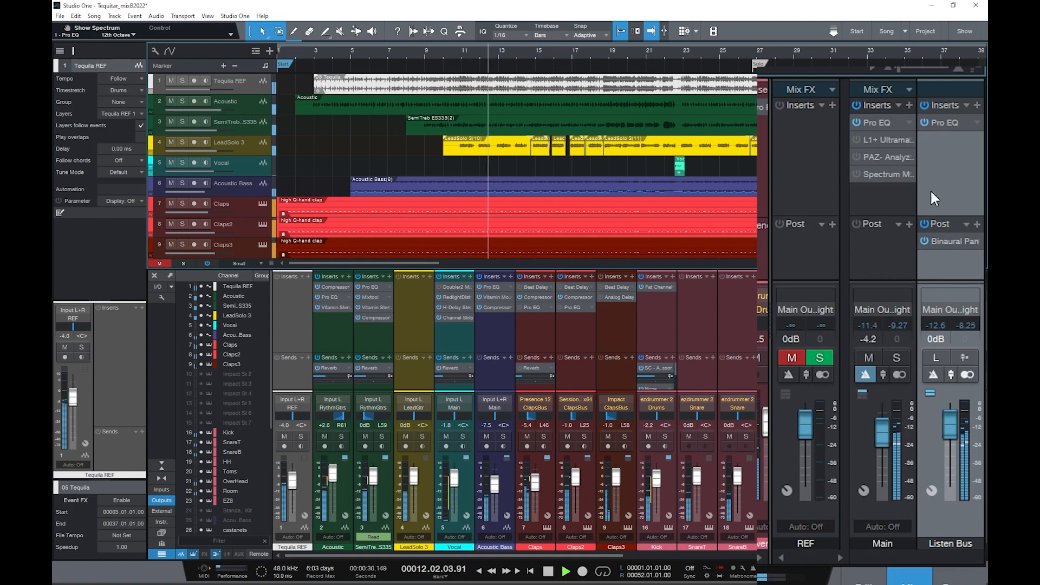
# - Feed Tequila REF into the sidechain of the Listen Bus Pro EQ and lower the Tequila REF volume to -13.9 dB
pyautogui.doubleClick(944, 121)
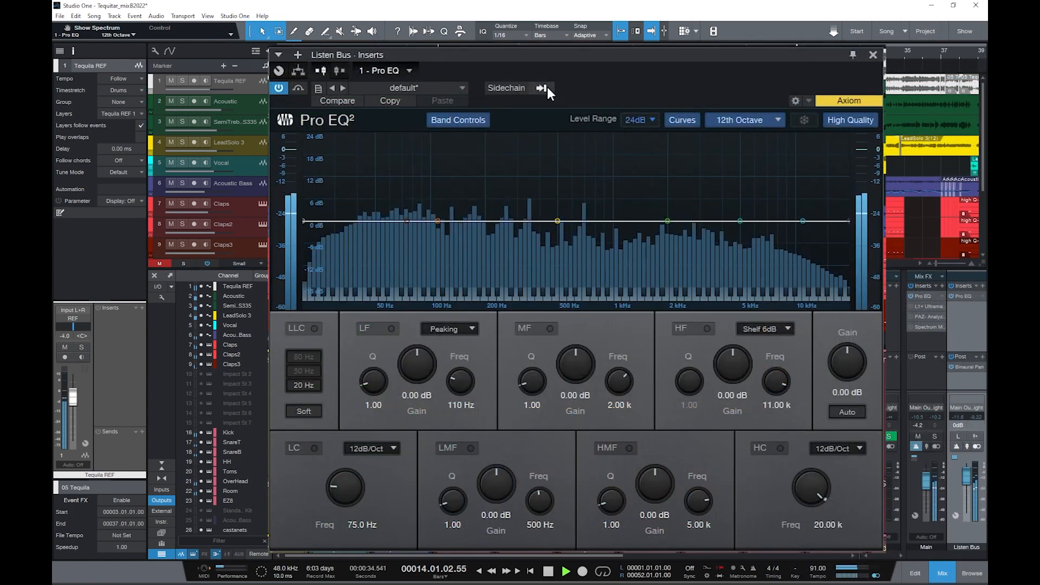
pyautogui.click(546, 88)
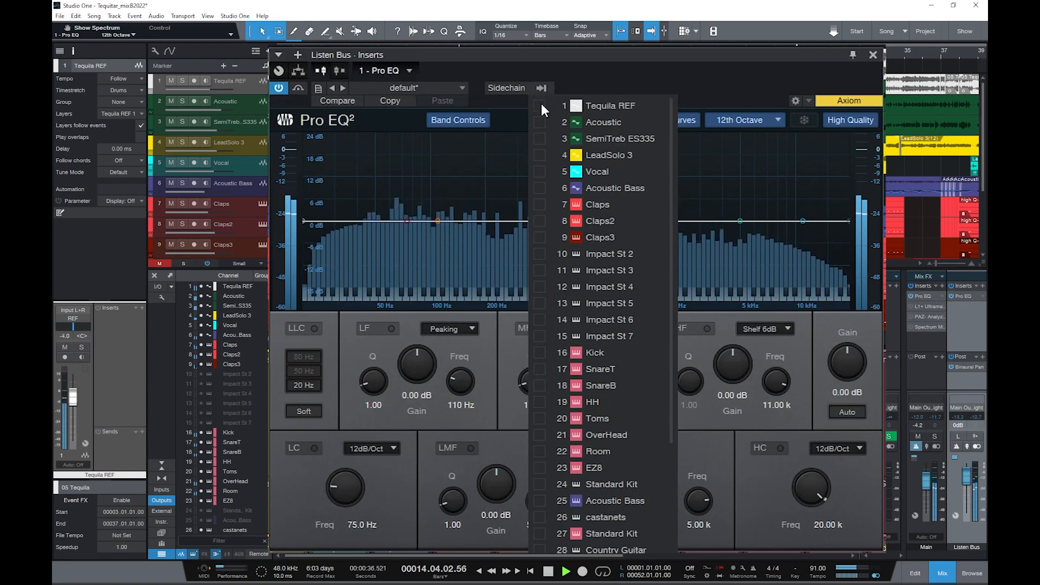
pyautogui.click(541, 104)
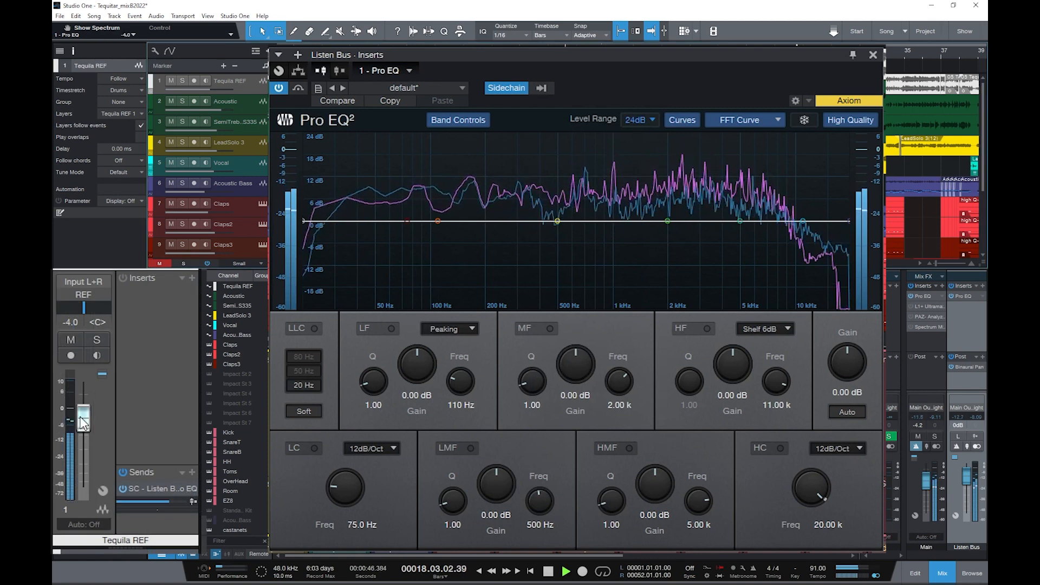
pyautogui.moveTo(83, 423); pyautogui.dragTo(83, 441)
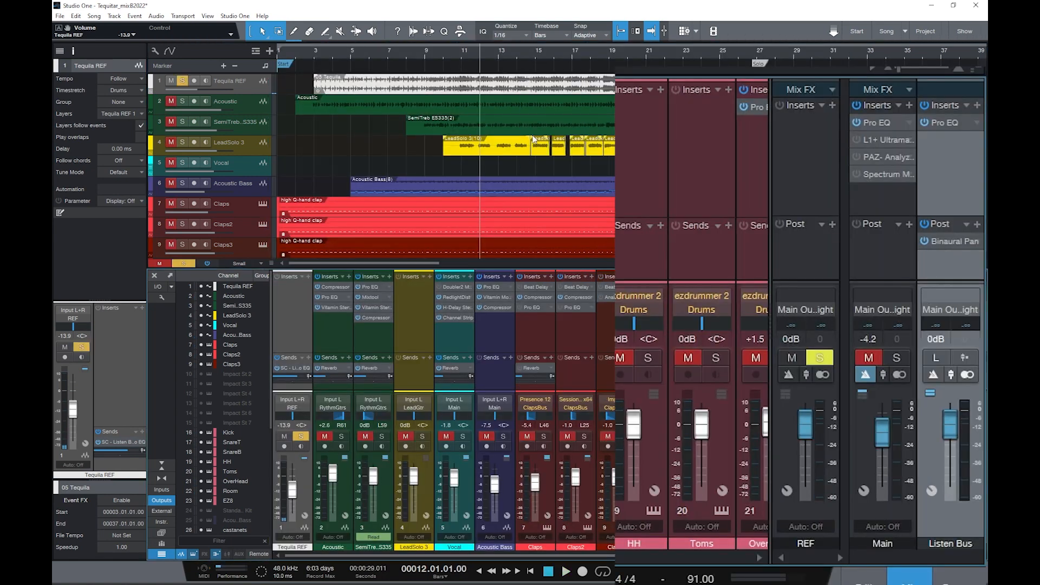
# - Insert a Pro EQ on the REF output channel and start playback
pyautogui.click(832, 105)
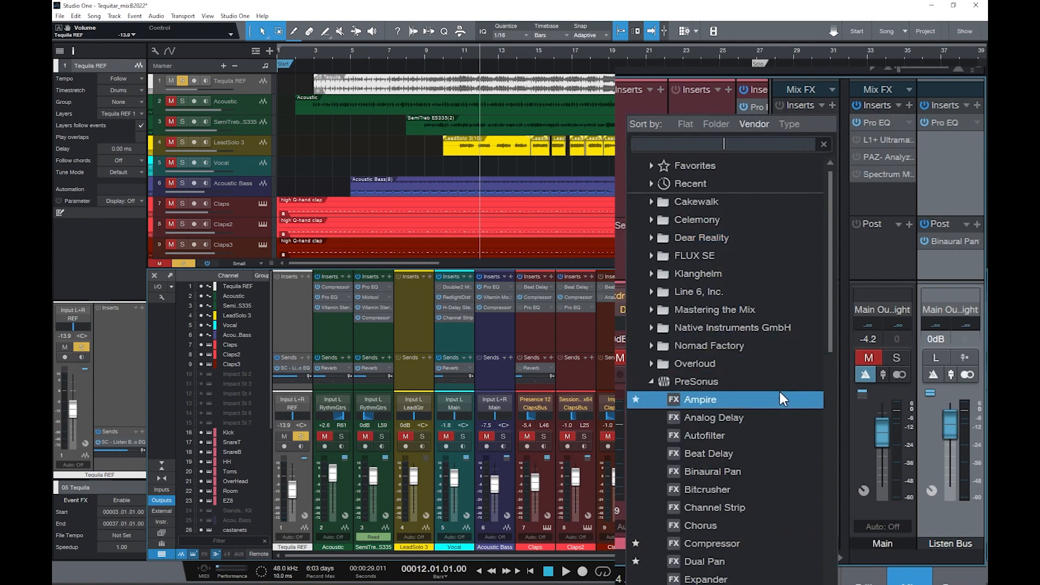
pyautogui.scroll(-5, 779, 394)
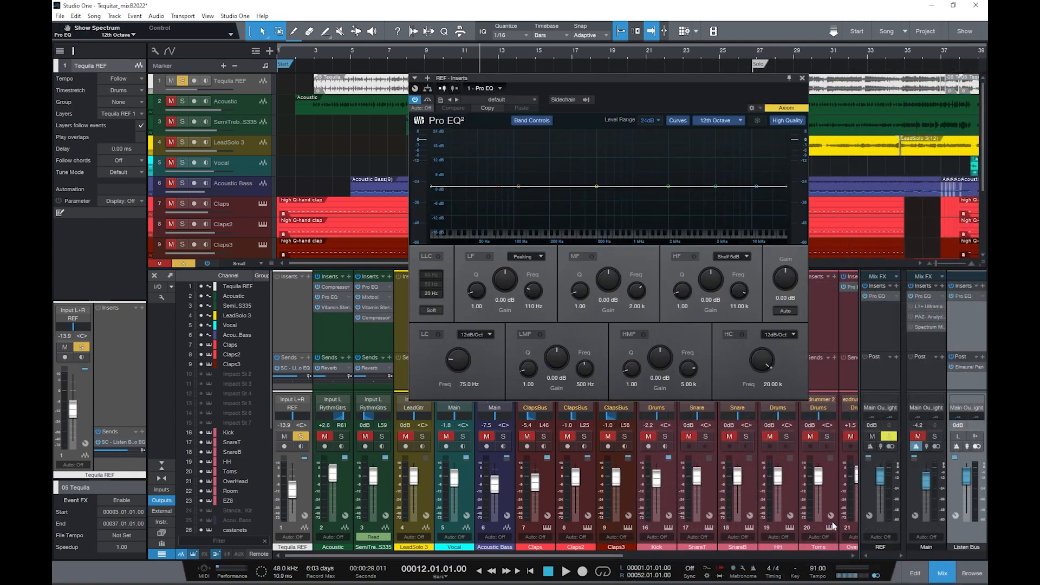
pyautogui.press('space')
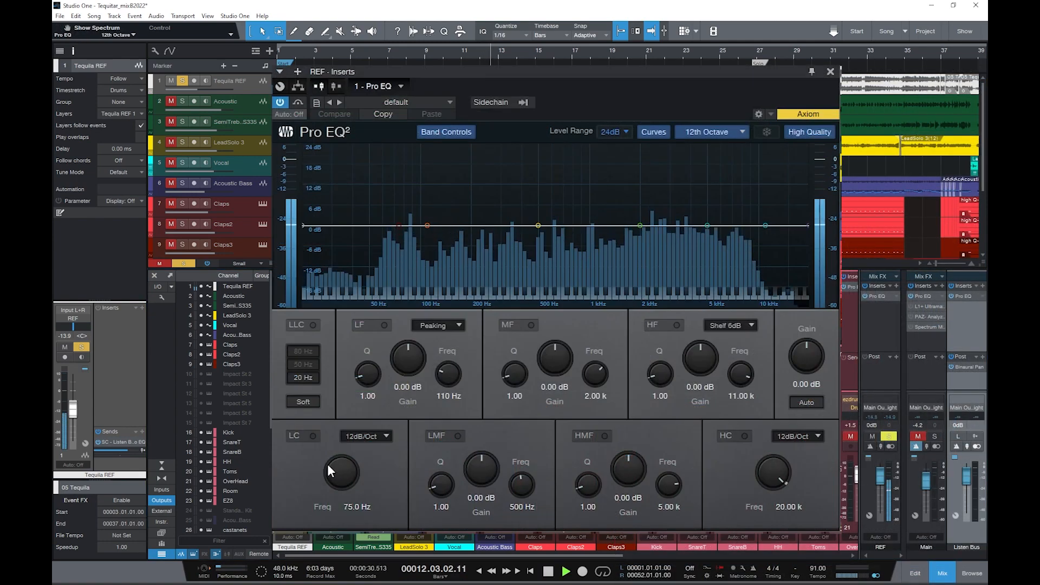
# - Enable the REF Pro EQ's low cut at 20 Hz and lower its high cut to 85.3 Hz
pyautogui.click(313, 435)
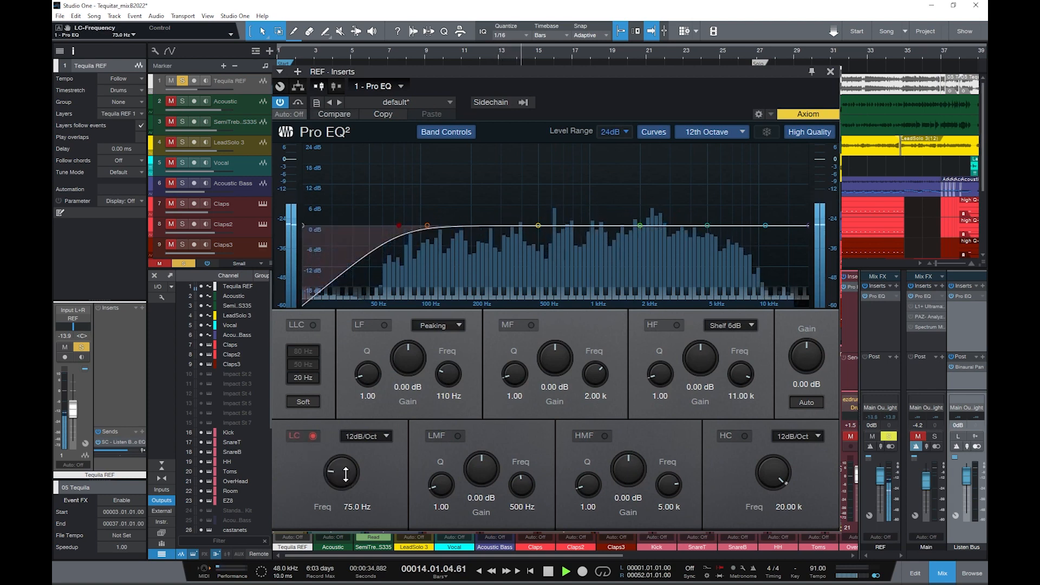
pyautogui.moveTo(346, 473); pyautogui.dragTo(286, 521)
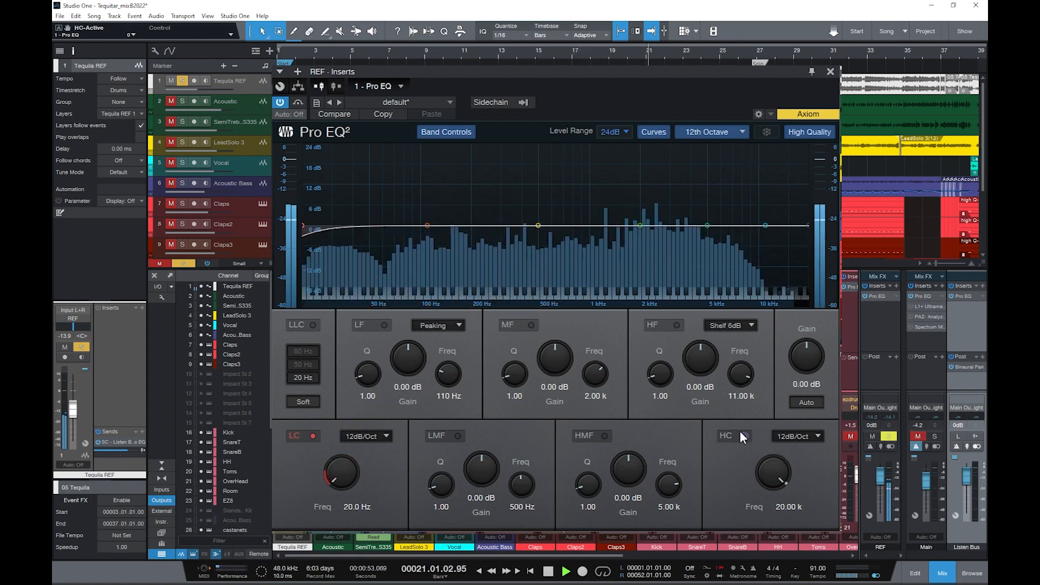
pyautogui.moveTo(762, 464); pyautogui.dragTo(774, 580)
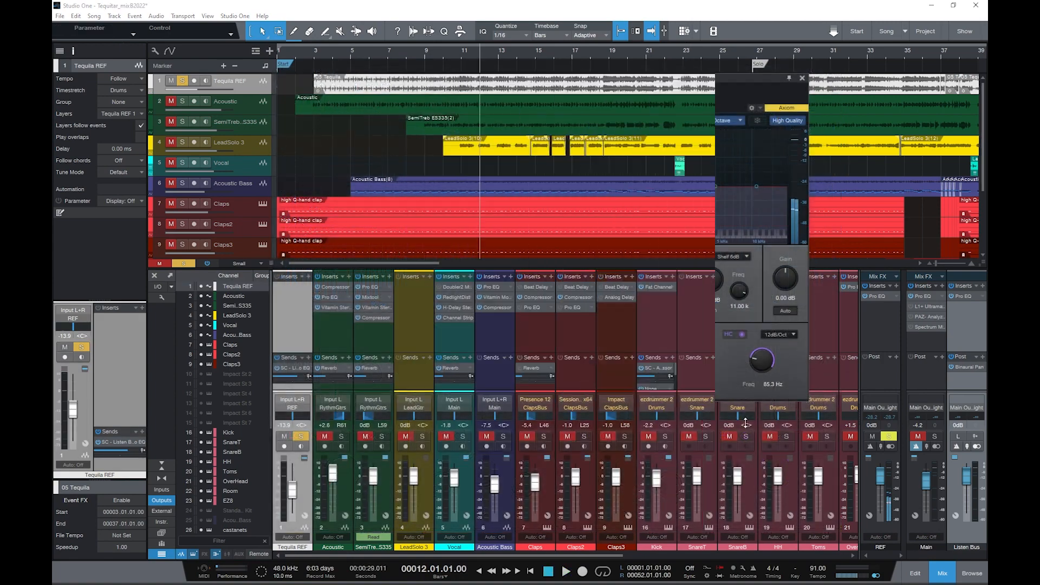
# - Insert Multiband Dynamics with the EQ Ranges preset on the REF output channel and start playback
pyautogui.click(876, 309)
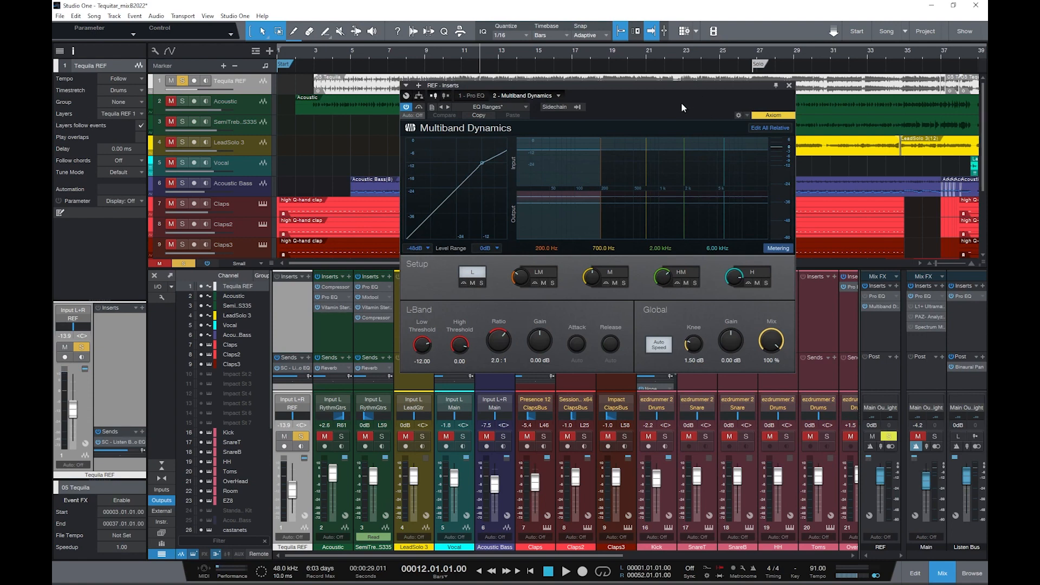
pyautogui.press('space')
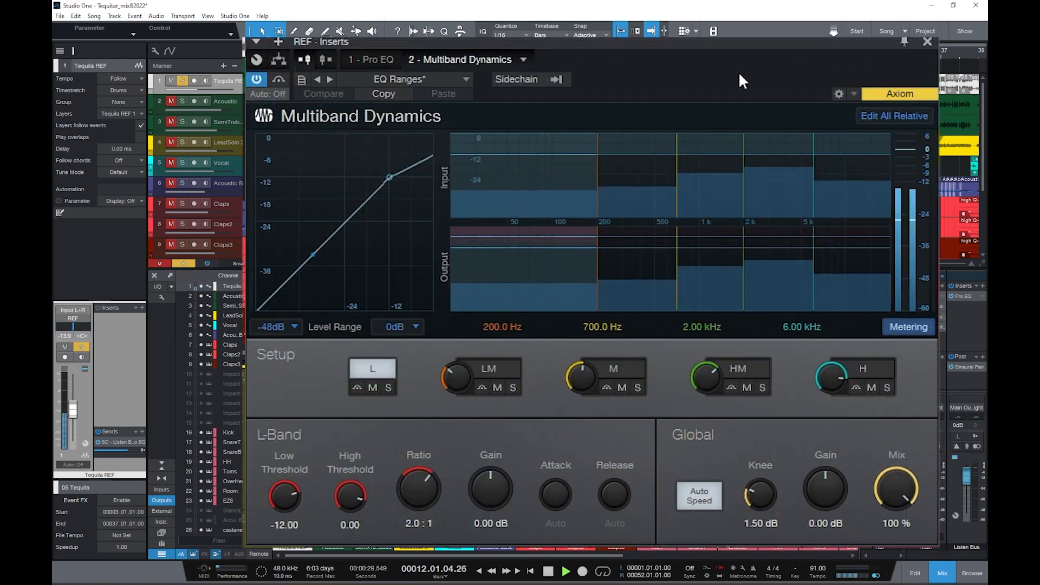
# - Audition the reference by briefly soloing the M and HM bands and muting the HM band, restoring each, and stop playback
pyautogui.click(641, 383)
pyautogui.click(641, 383)
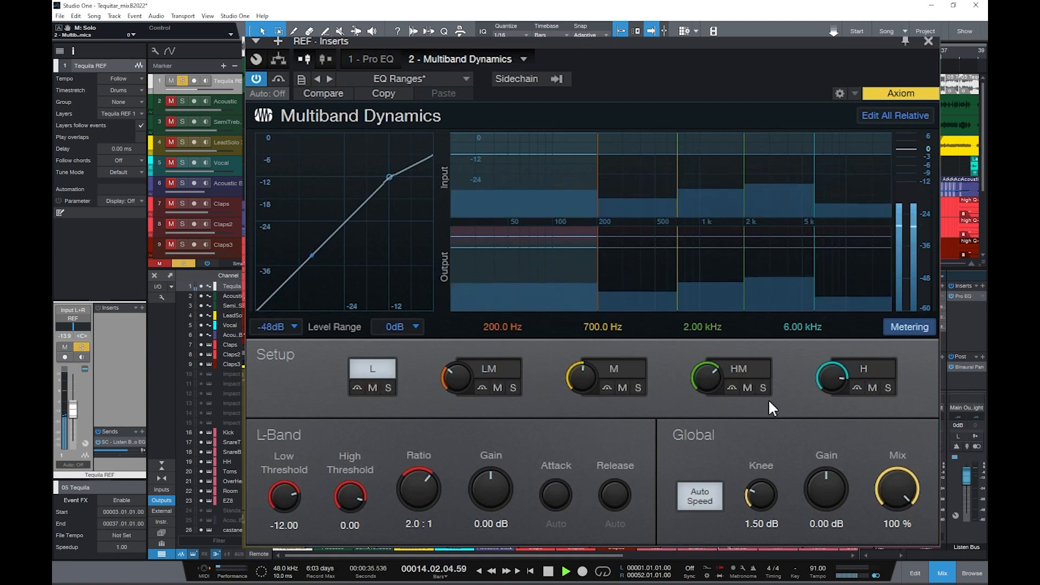
pyautogui.click(763, 387)
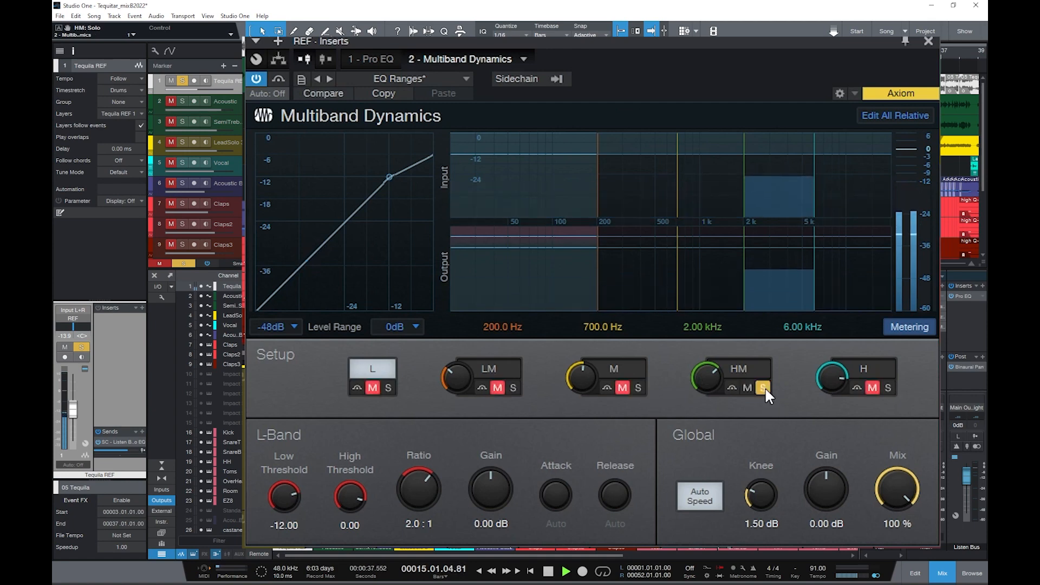
pyautogui.click(763, 388)
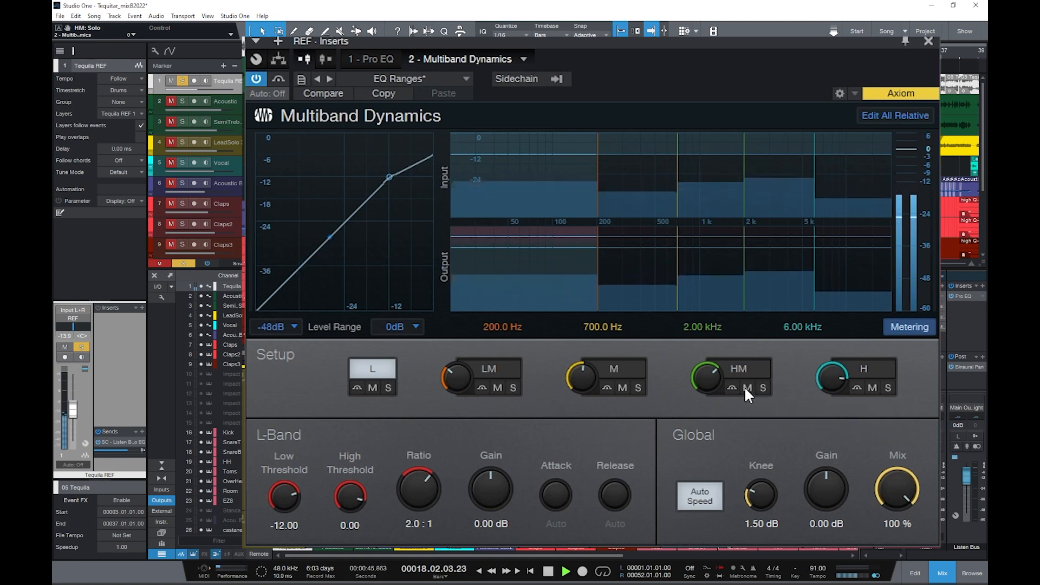
pyautogui.click(747, 387)
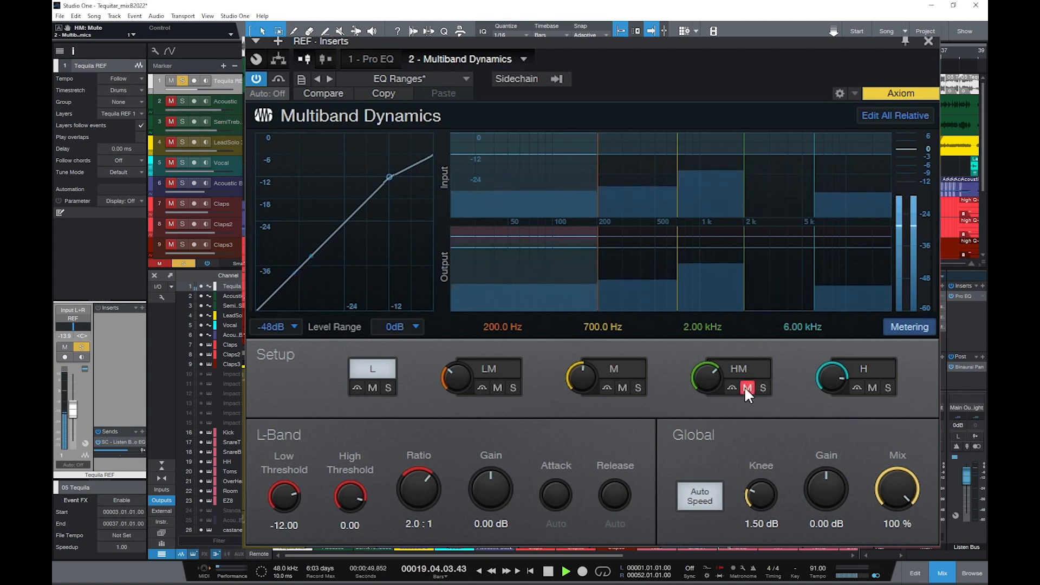
pyautogui.click(746, 388)
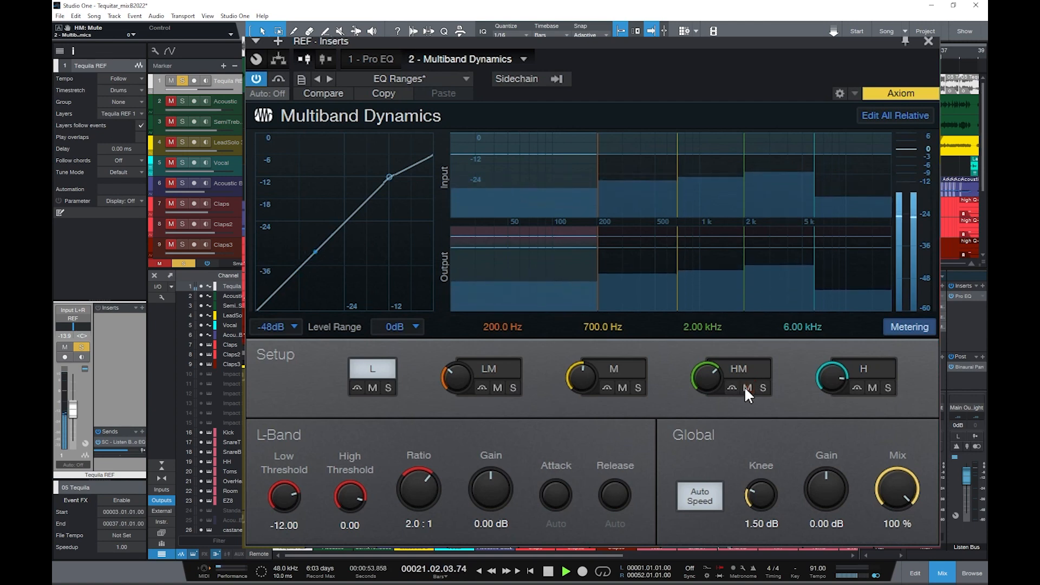
pyautogui.press('space')
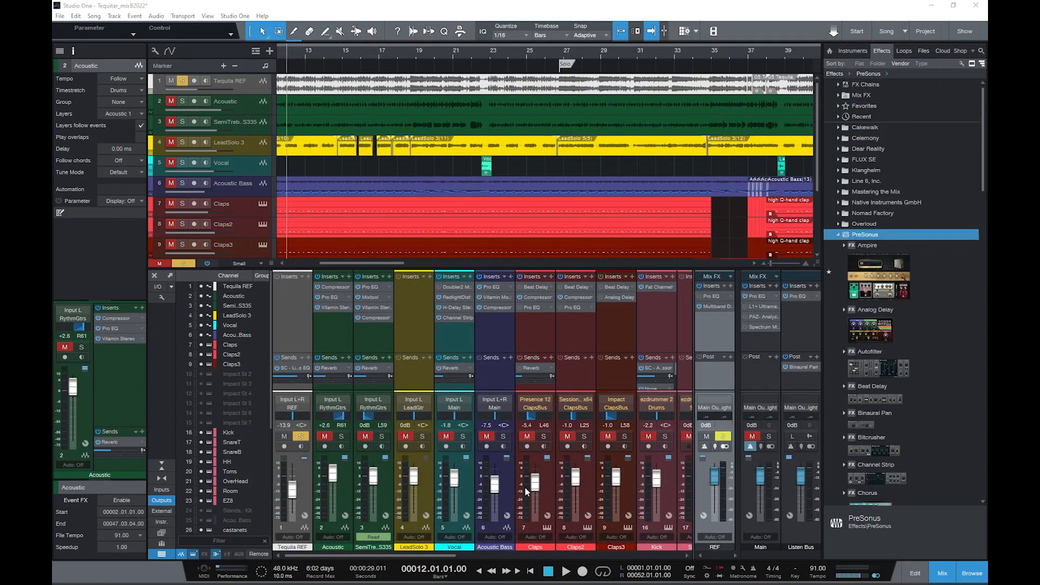
# - Insert Binaural Pan on the REF output channel and sweep its pan from fully left to 52% R during playback
pyautogui.moveTo(867, 412); pyautogui.dragTo(716, 323)
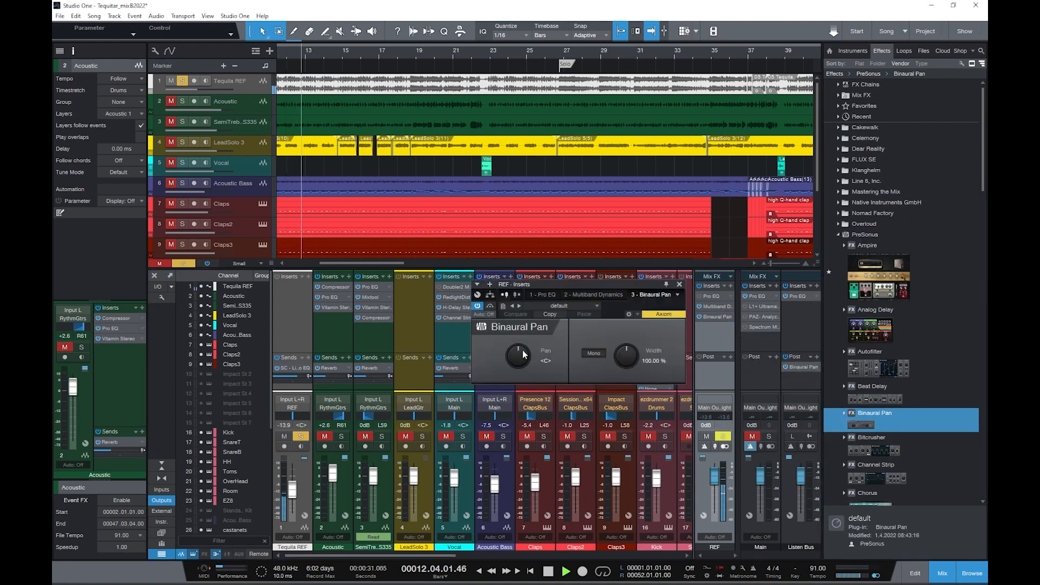
pyautogui.moveTo(522, 352); pyautogui.dragTo(511, 405)
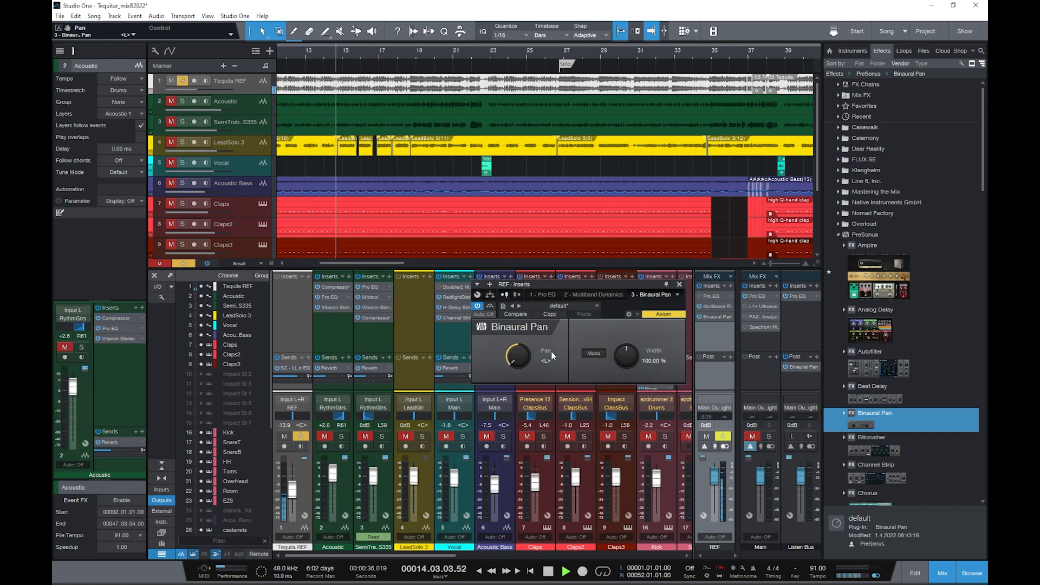
pyautogui.moveTo(516, 354); pyautogui.dragTo(524, 225)
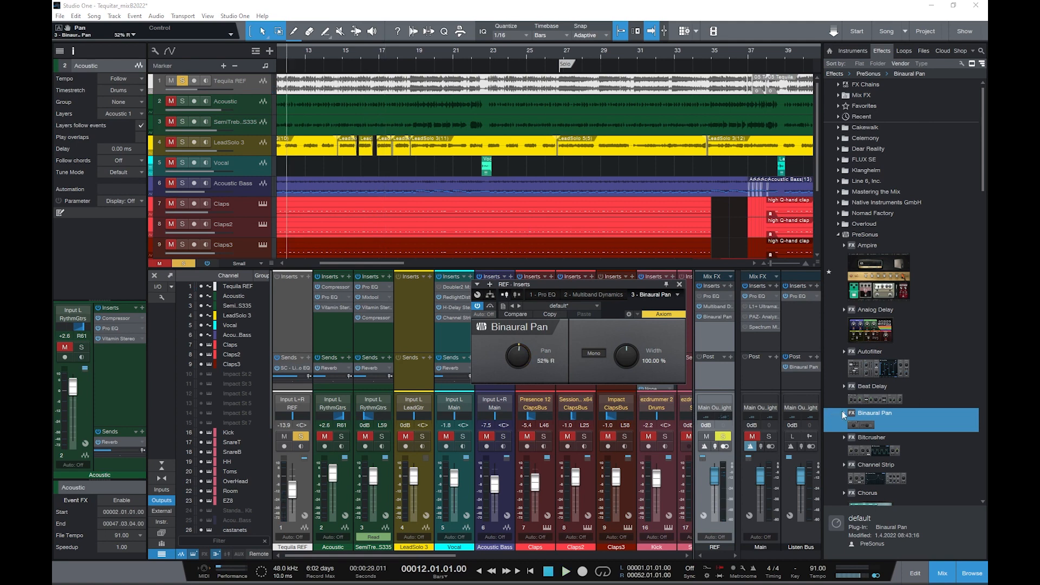
# - Add the Binaural Pan preset "Headphone Correction" to the Post section of the REF output channel and start playback
pyautogui.click(842, 412)
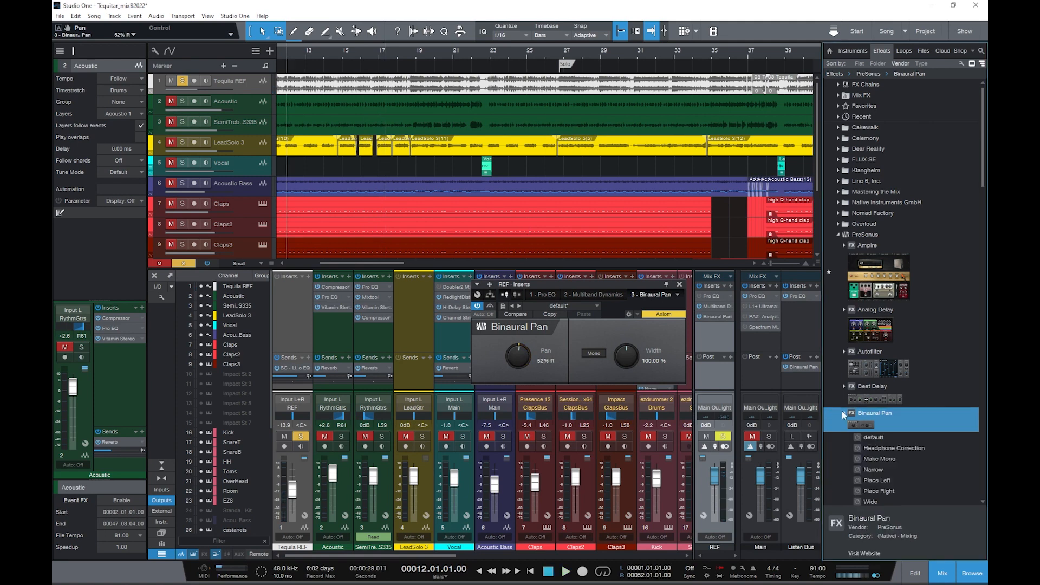
pyautogui.moveTo(876, 450); pyautogui.dragTo(705, 365)
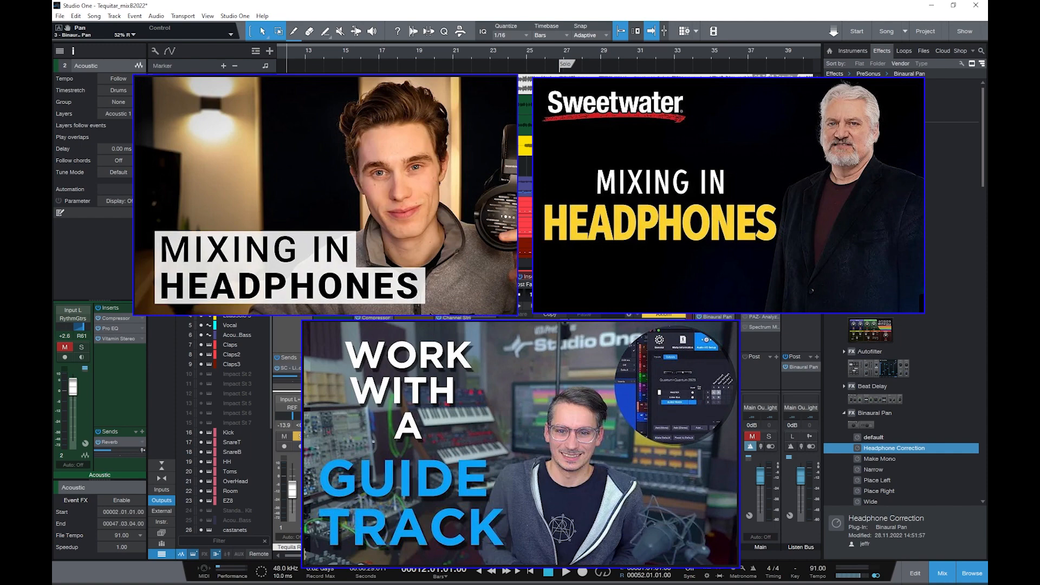
pyautogui.press('space')
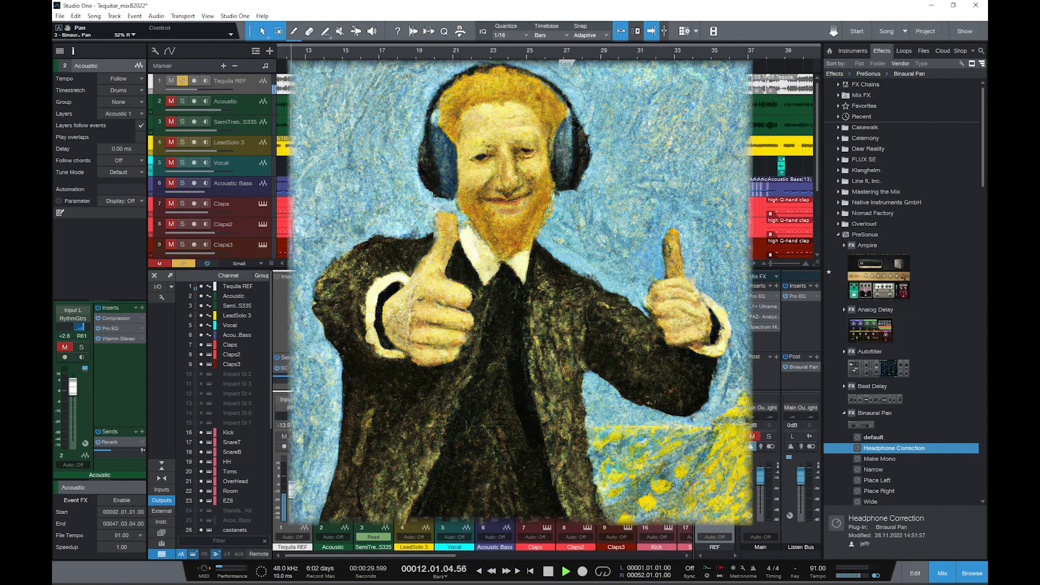